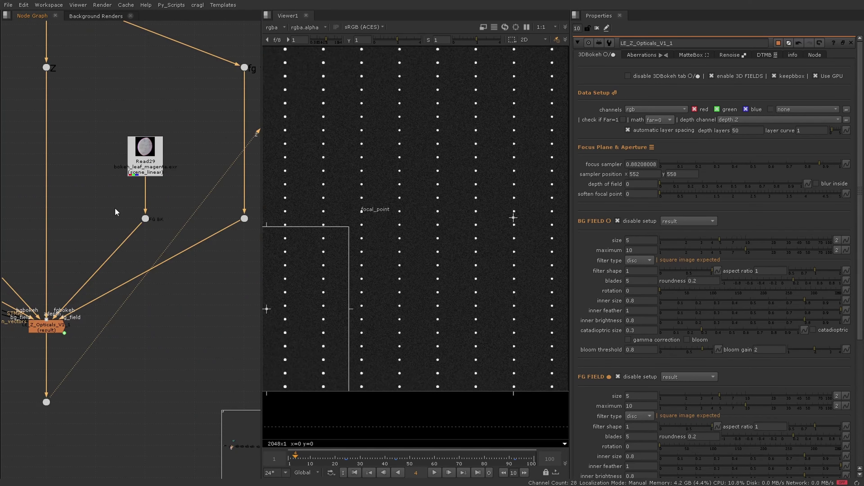
View the magenta leaf bokeh image of Read29, followed by the green circle bokeh image of Read30
scroll(152, 155, up, 4)
key(2)
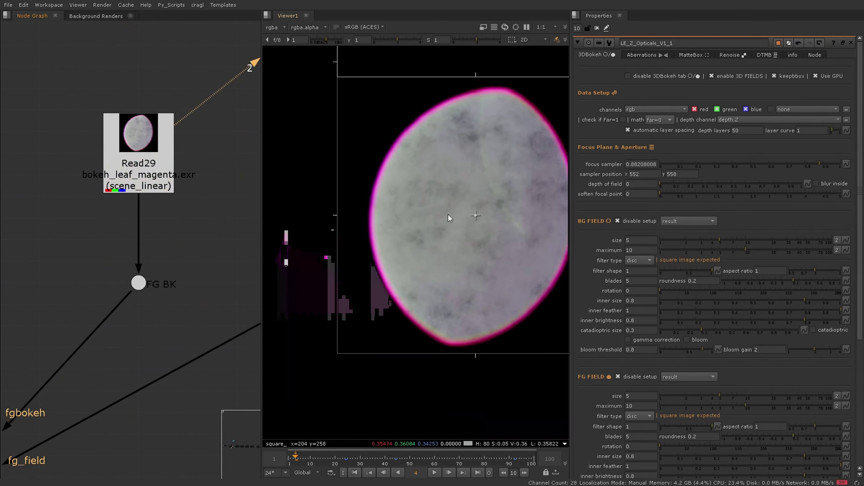
scroll(148, 199, down, 4)
middle_drag(17, 198, 195, 195)
click(122, 180)
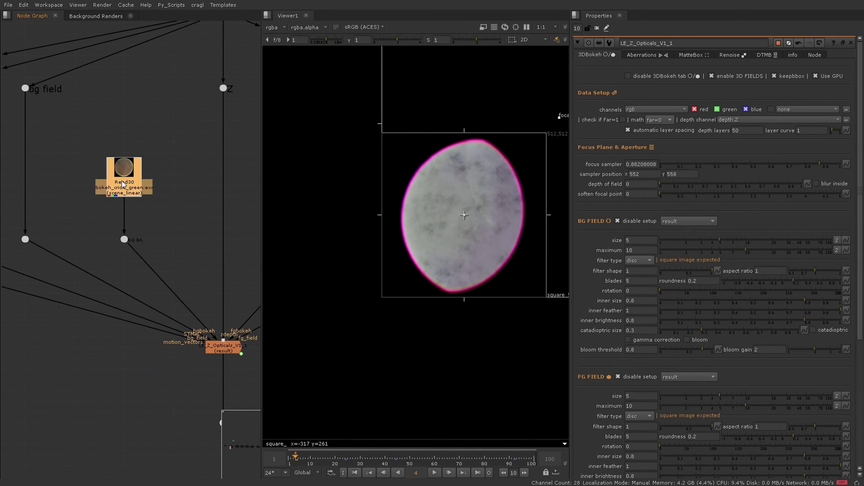
key(2)
middle_drag(493, 228, 416, 249)
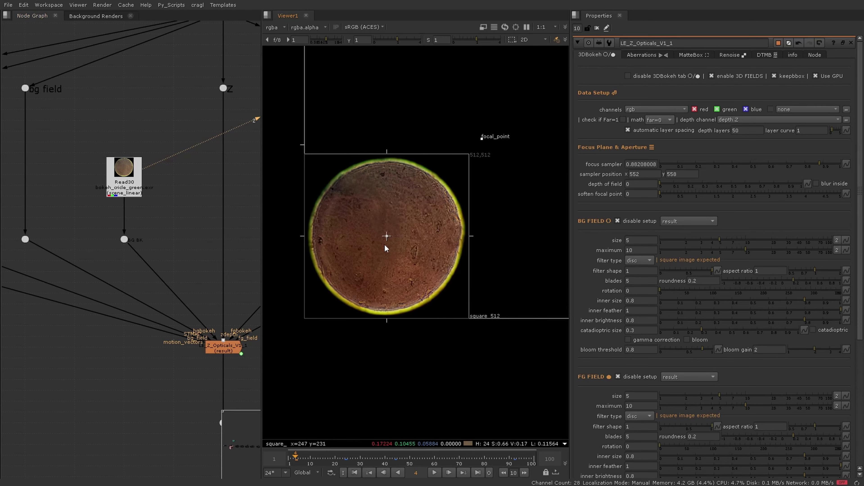
Trace the BG BK and FG BK branches to the bgbokeh and fgbokeh inputs of LE_Z_Opticals_V1_1
middle_drag(163, 253, 45, 231)
scroll(43, 233, up, 3)
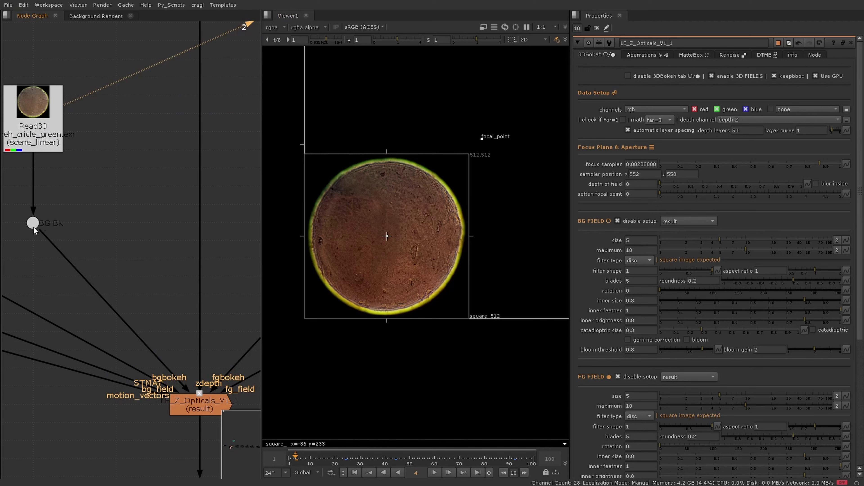
mouse_move(34, 230)
mouse_down()
mouse_move(80, 209)
mouse_move(38, 205)
mouse_move(31, 227)
mouse_up()
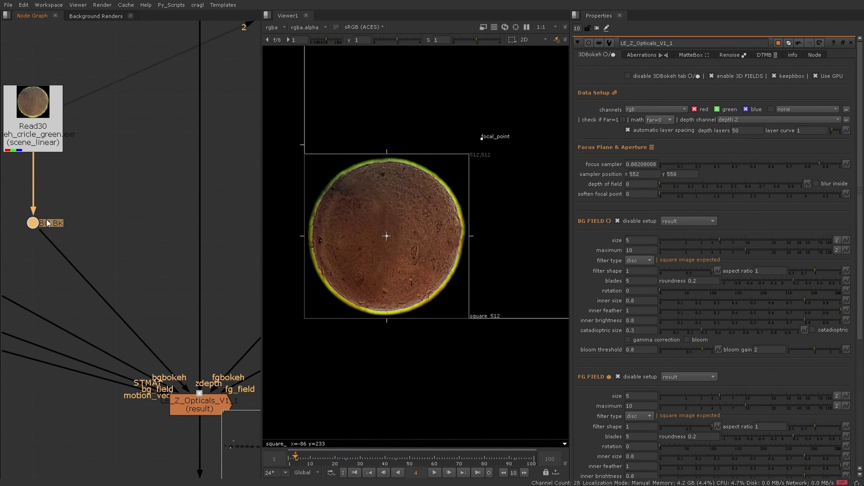
scroll(46, 223, down, 3)
scroll(157, 216, up, 3)
mouse_move(243, 219)
mouse_down()
mouse_move(160, 205)
mouse_move(245, 224)
mouse_up()
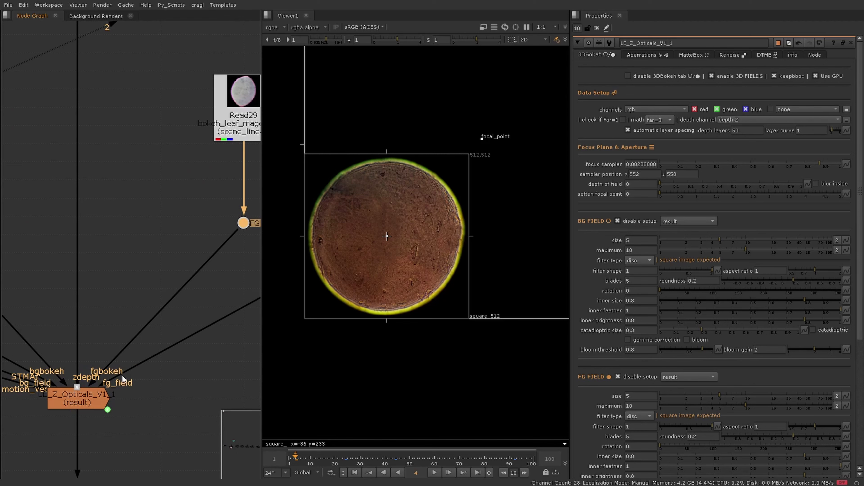
click(89, 378)
scroll(89, 377, up, 3)
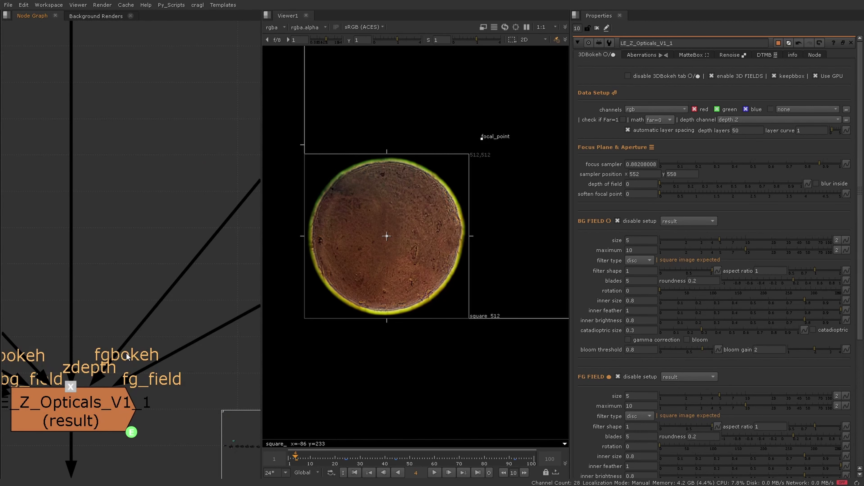
scroll(56, 362, down, 6)
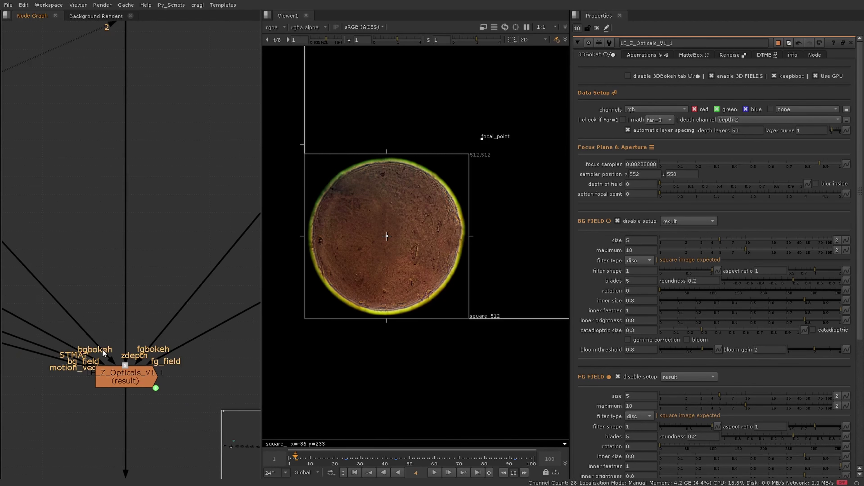
scroll(105, 352, down, 3)
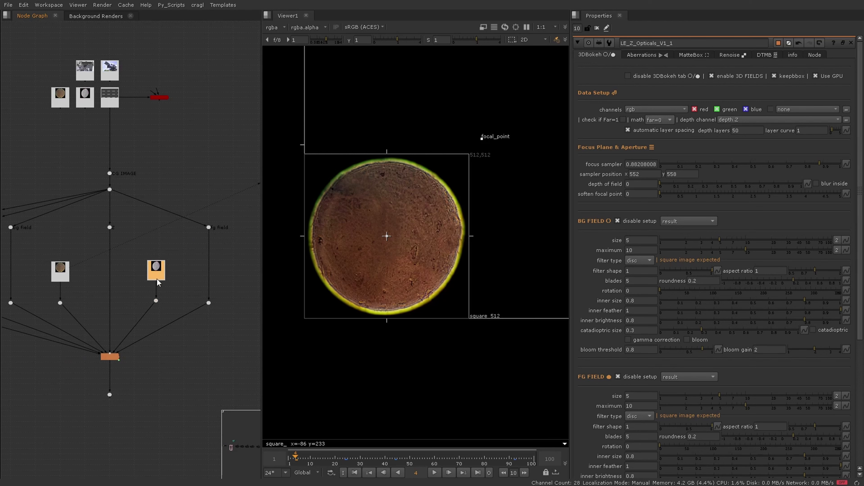
drag(161, 274, 165, 275)
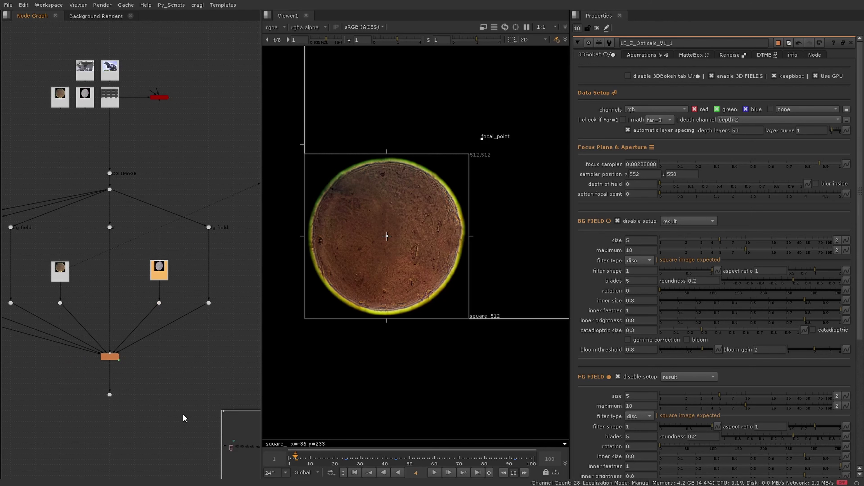
Add a new LE_Z_Opticals node in the empty area below the foreground bokeh branch
scroll(183, 418, up, 5)
key(Tab)
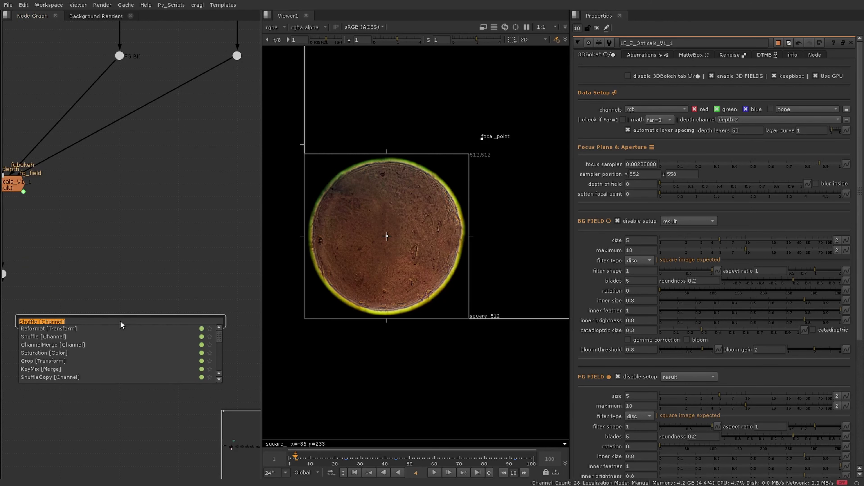
text(LE_Z)
key(Return)
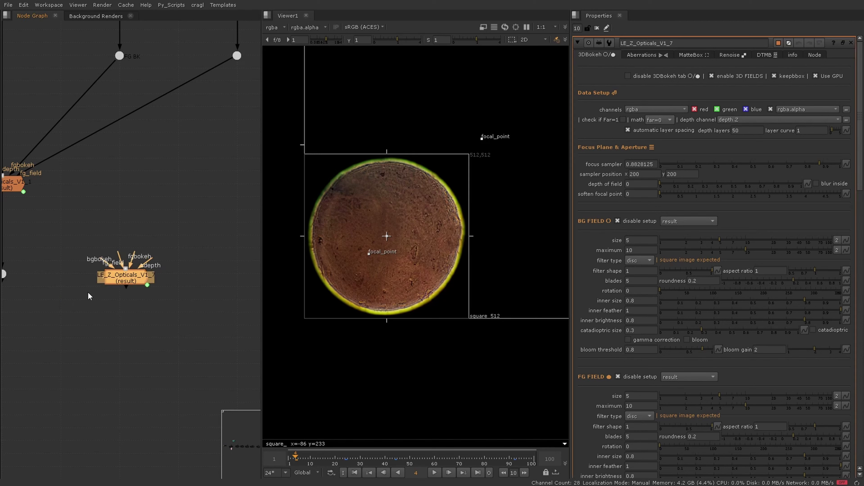
Examine the bokeh, field and depth inputs of the new LE_Z_Opticals node by pulling out its input arrows
scroll(88, 293, up, 3)
drag(180, 252, 215, 154)
drag(142, 246, 185, 386)
drag(117, 235, 112, 214)
drag(164, 252, 235, 238)
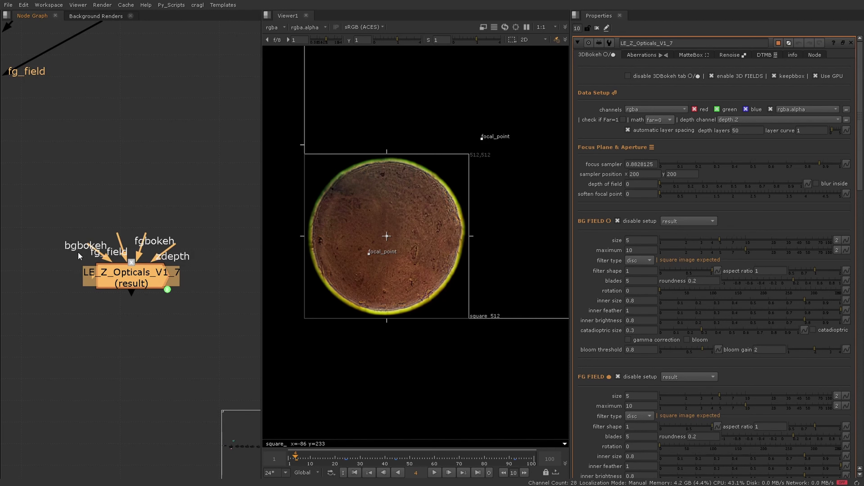
drag(99, 251, 70, 173)
Examine the BG BK and bg field branches feeding the original LE_Z_Opticals node
scroll(43, 271, up, 1)
middle_drag(42, 271, 140, 250)
scroll(143, 233, down, 6)
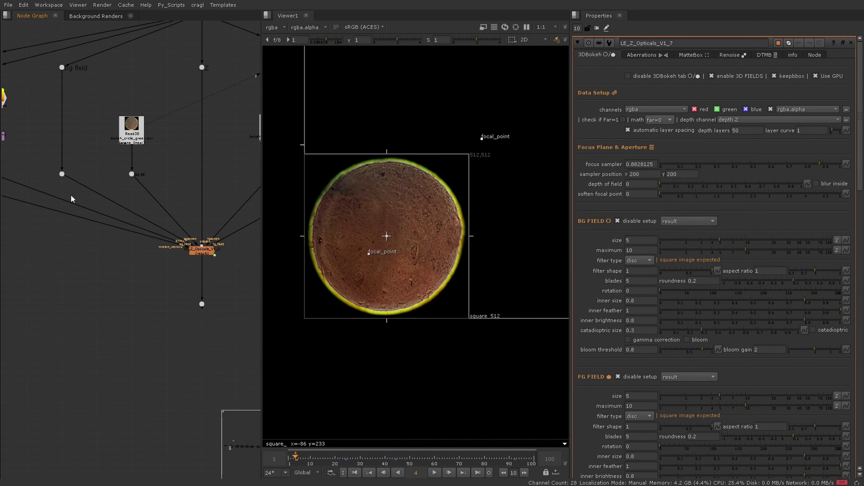
scroll(103, 167, up, 3)
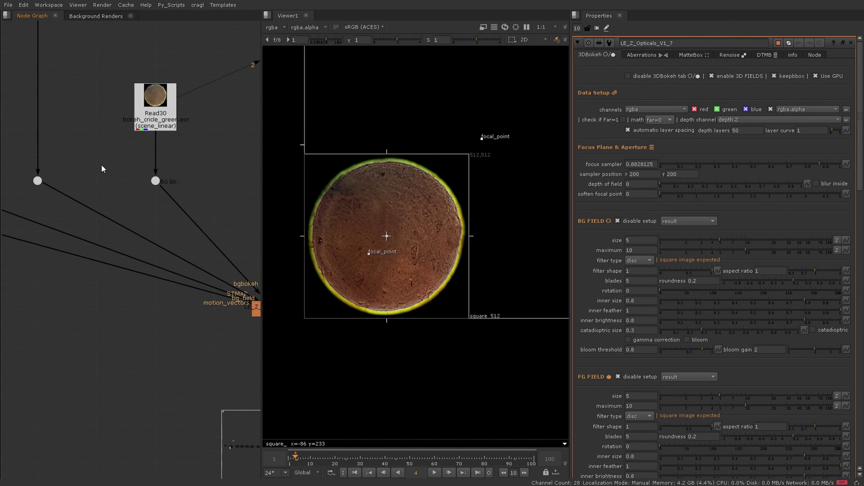
click(156, 182)
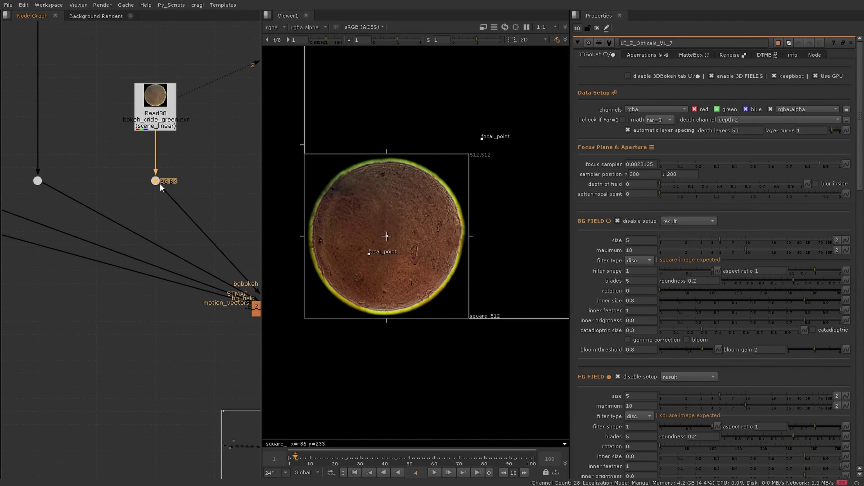
scroll(131, 181, down, 3)
scroll(125, 210, up, 1)
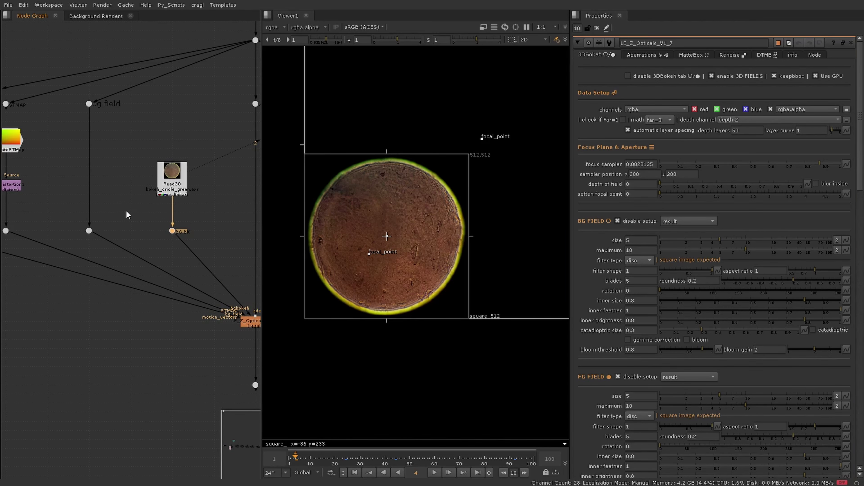
click(87, 103)
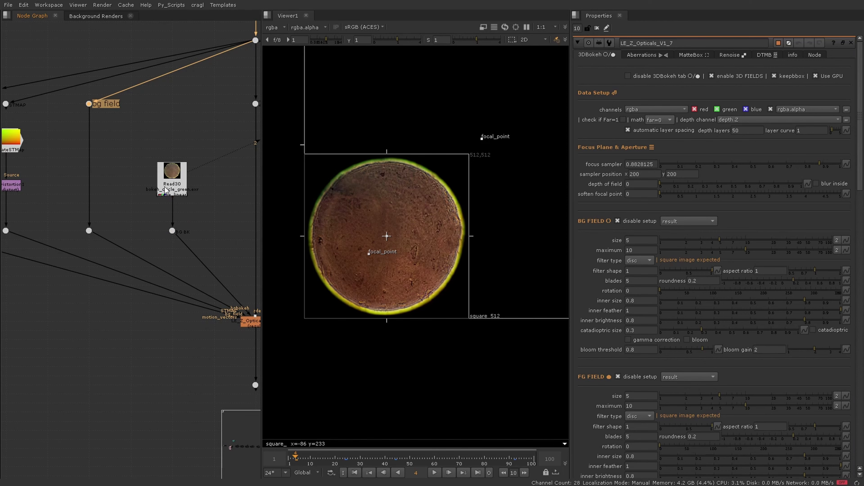
Examine the foreground bokeh branch, highlighting the FG BK dot and its Read29 source
middle_drag(198, 234, 1, 233)
scroll(162, 225, up, 3)
click(92, 231)
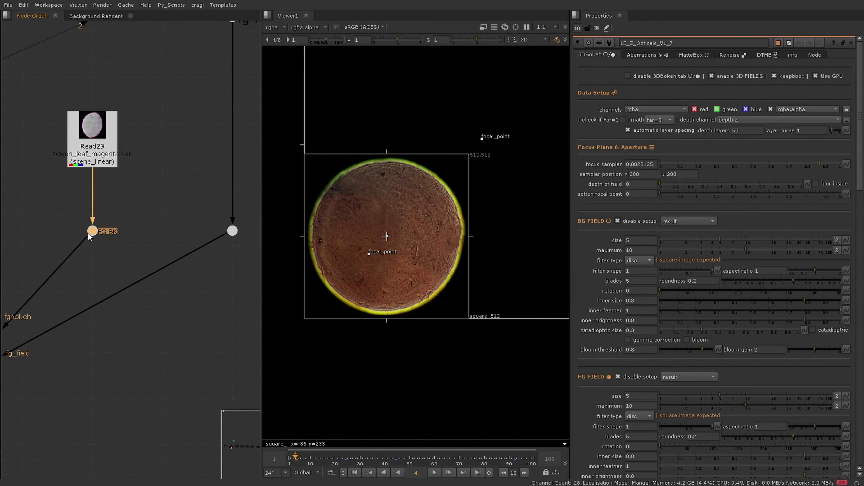
scroll(116, 240, down, 3)
scroll(185, 108, up, 2)
scroll(126, 265, down, 4)
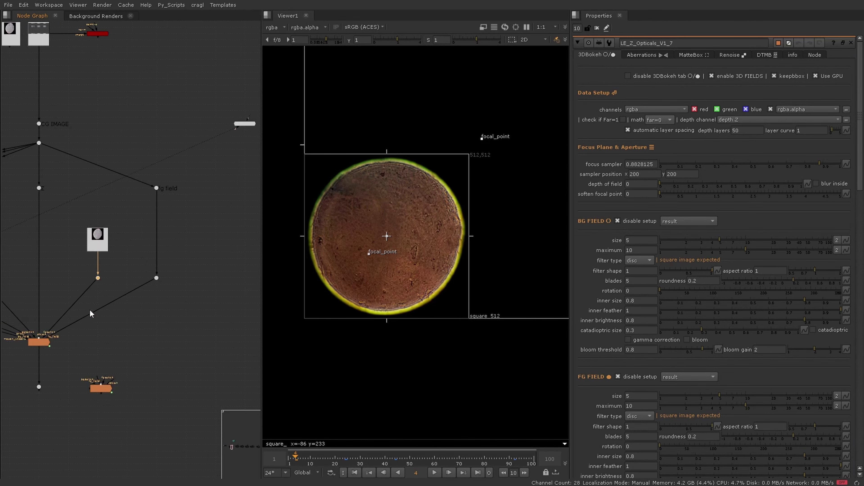
middle_drag(77, 313, 161, 275)
middle_drag(165, 163, 144, 163)
drag(145, 165, 214, 277)
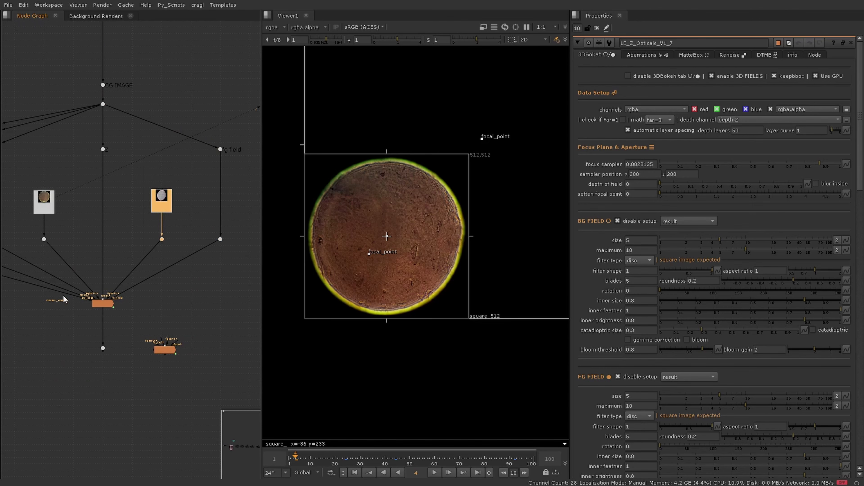
Find the STMAP branch and view the GenerateSTMap node's full frame
middle_drag(39, 295, 192, 297)
scroll(92, 277, up, 3)
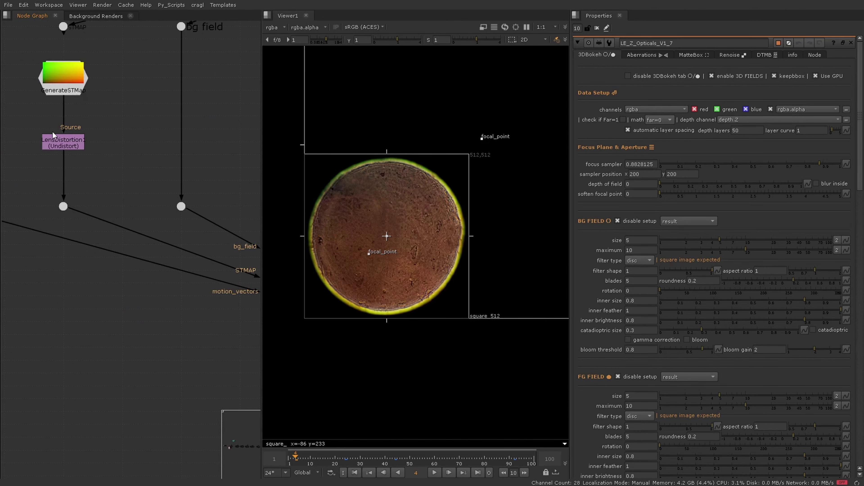
scroll(255, 271, up, 1)
middle_drag(70, 245, 167, 363)
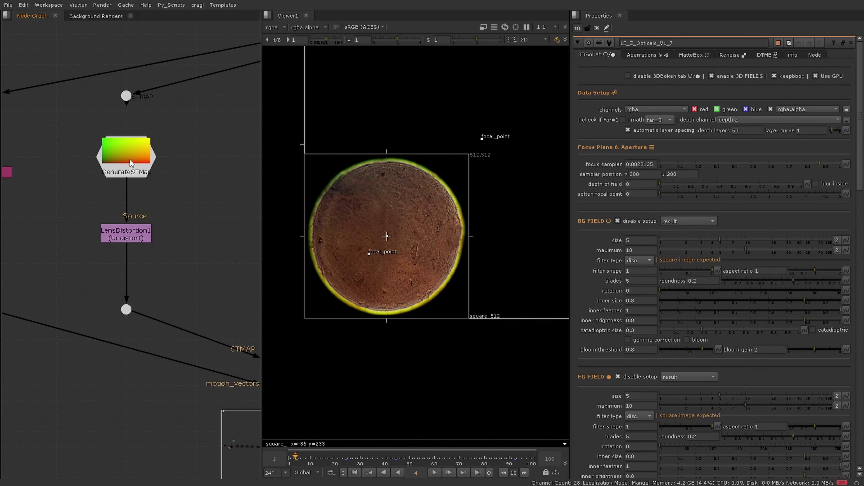
key(2)
scroll(365, 223, up, 3)
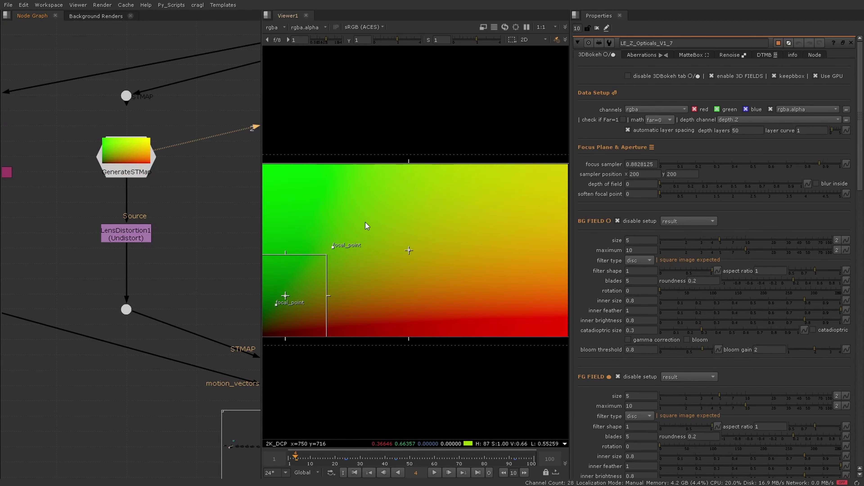
mouse_move(374, 242)
middle_down()
mouse_move(404, 224)
mouse_move(375, 238)
middle_up()
scroll(388, 237, down, 1)
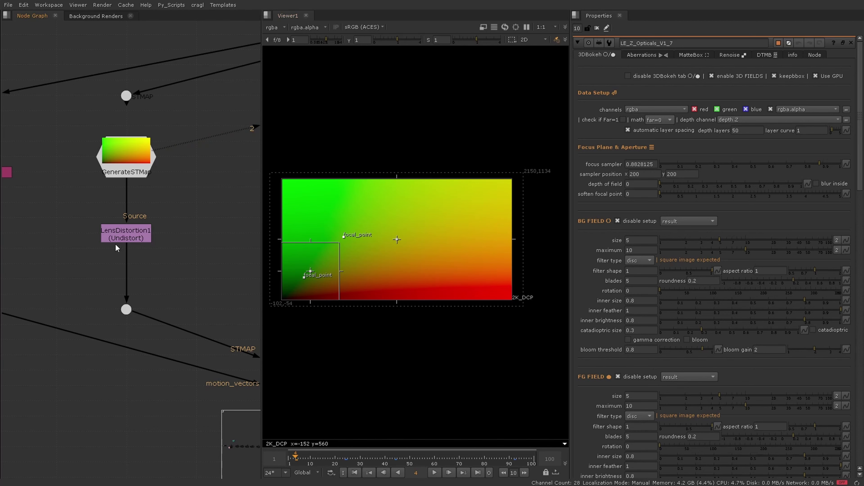
Move the LensDistortion1 node closer to GenerateSTMap and view its output
drag(115, 241, 130, 224)
key(2)
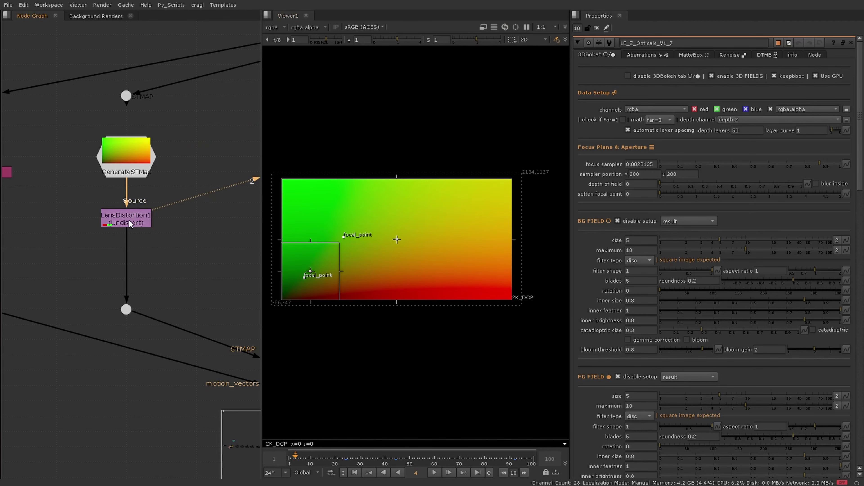
click(130, 223)
key(Tab)
text(d)
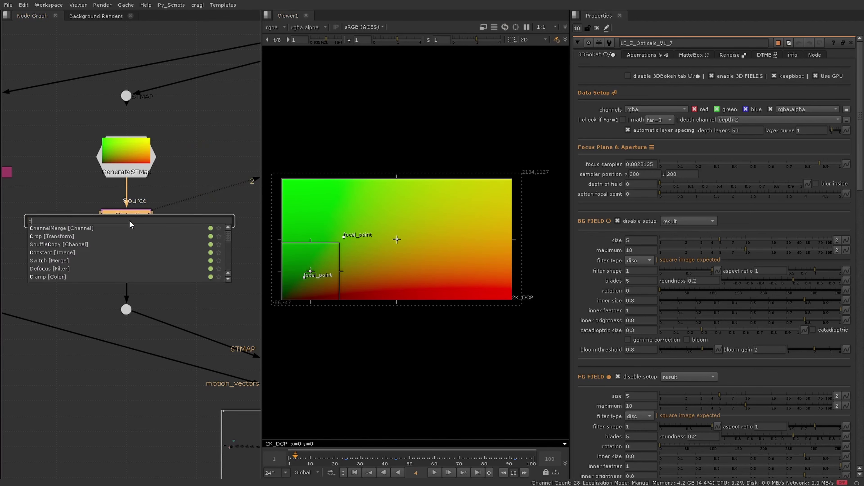
text(amer)
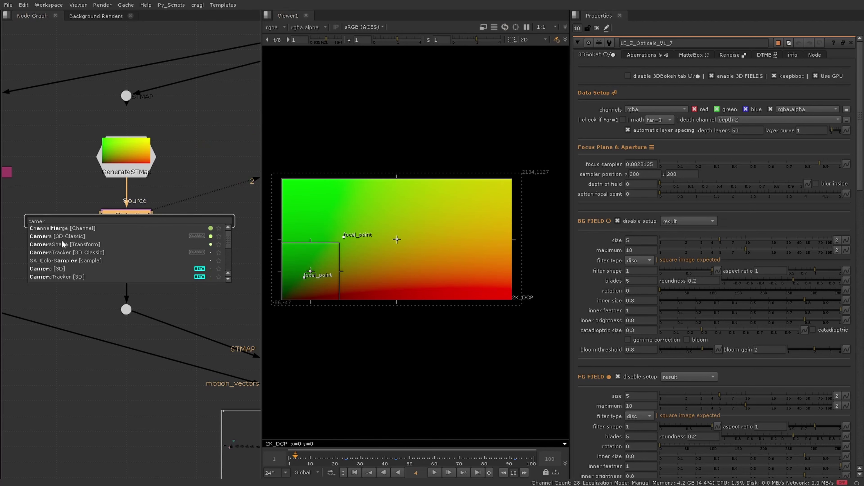
click(69, 252)
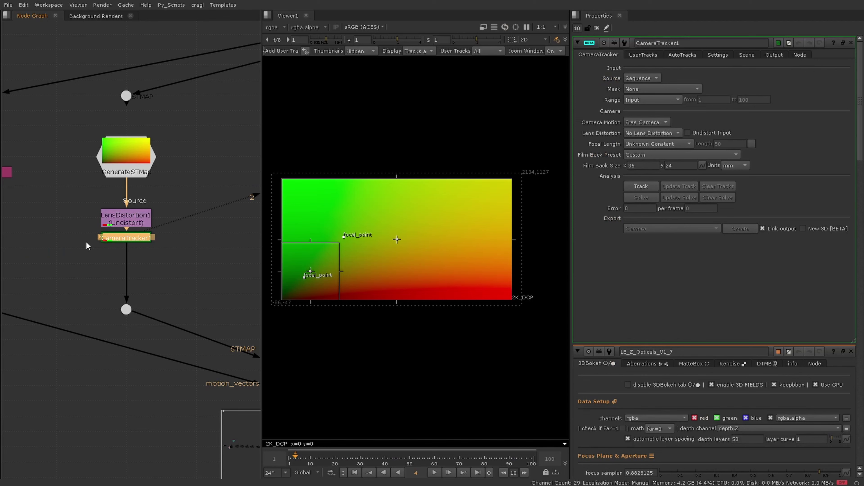
key(Delete)
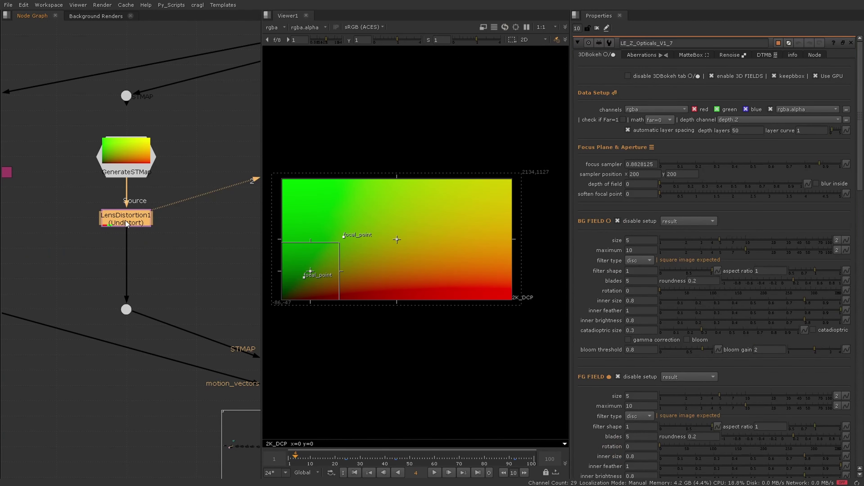
Try a CameraShake node after LensDistortion1 in the STMAP branch, and remove it
key(Tab)
text(ca)
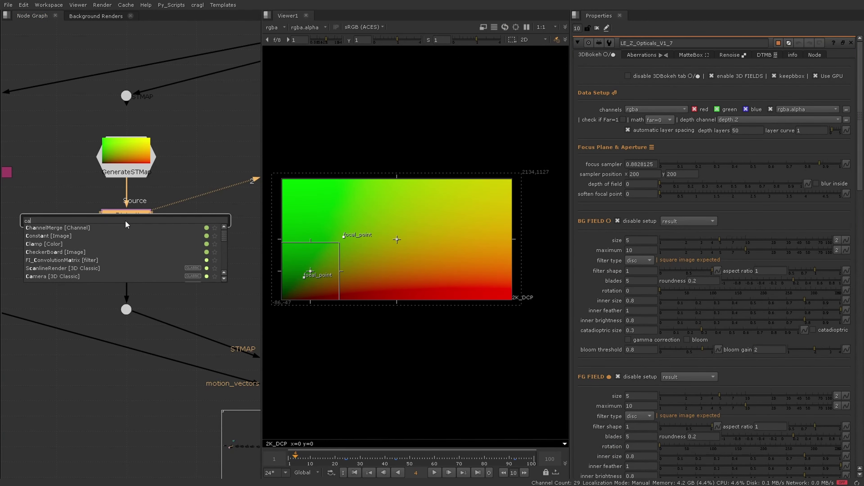
text(mera)
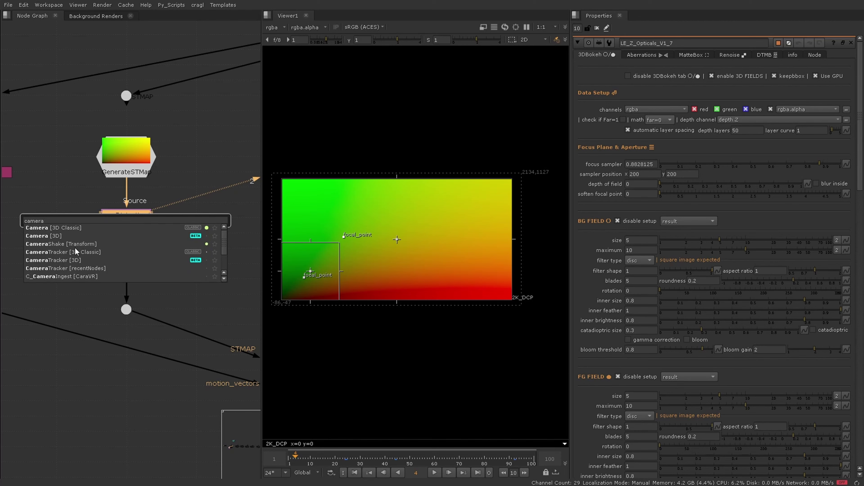
click(64, 244)
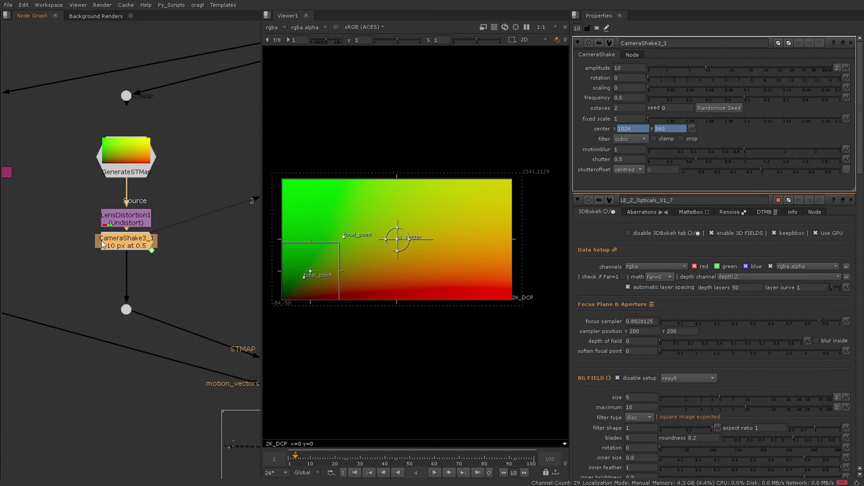
scroll(169, 202, down, 3)
middle_drag(169, 267, 116, 278)
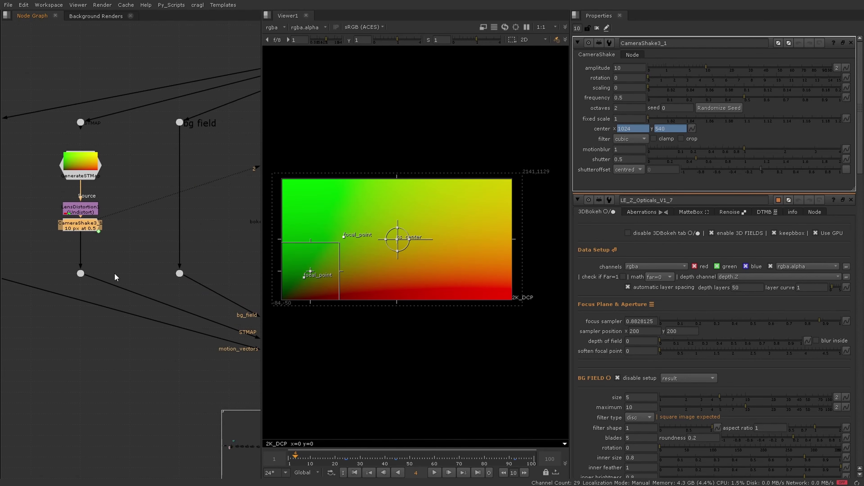
middle_drag(238, 356, 216, 361)
key(Delete)
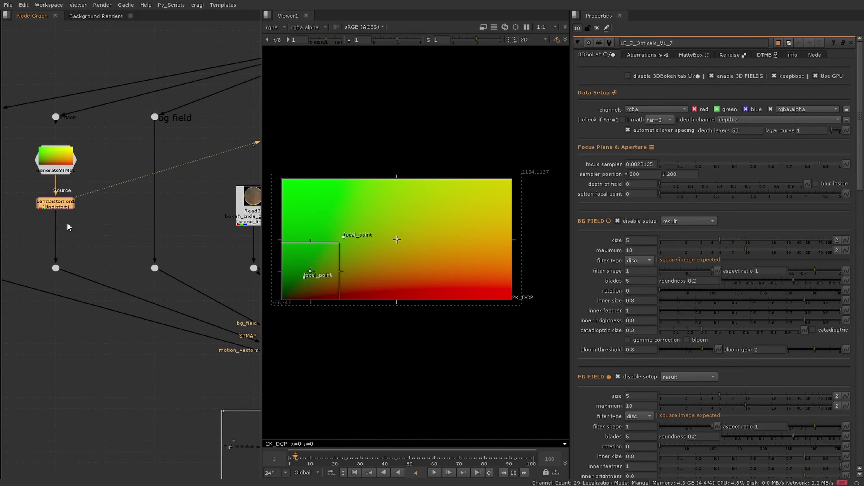
Find the motion vectors branch and try connecting its lower dot to the Shuffle2 node
middle_drag(64, 219, 227, 223)
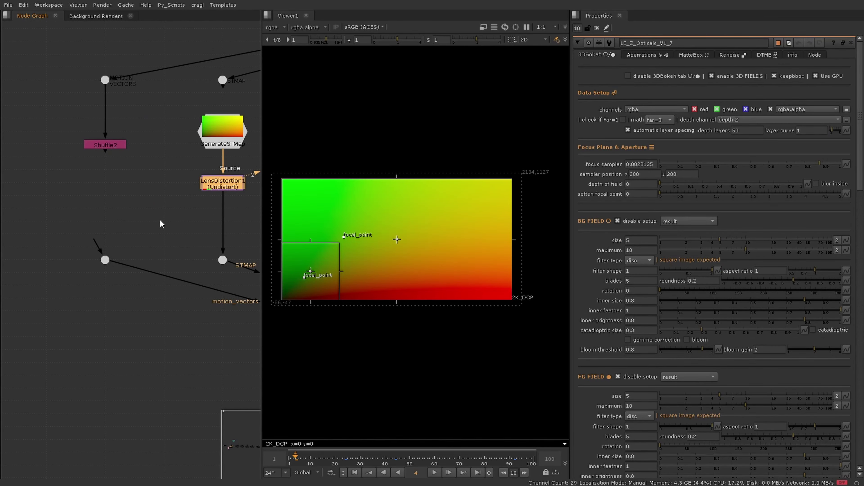
scroll(123, 96, up, 4)
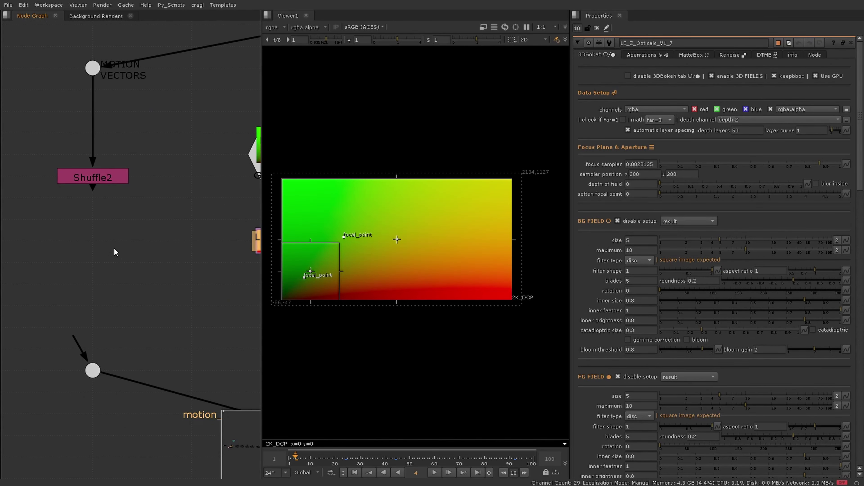
middle_drag(104, 114, 115, 197)
scroll(105, 244, down, 3)
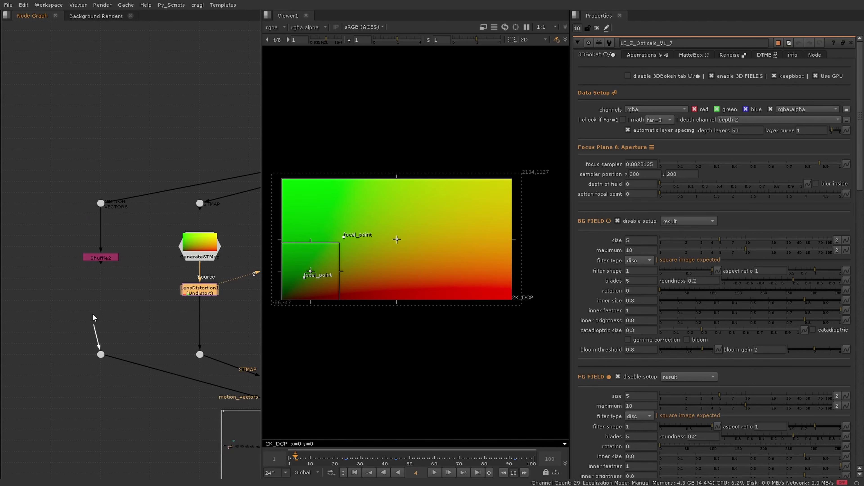
drag(93, 314, 103, 258)
drag(90, 339, 83, 302)
Delete the extra LE_Z_Opticals_V1_7 node, leaving the fully connected LE_Z_Opticals node in place
middle_drag(180, 331, 1, 254)
middle_drag(235, 317, 4, 265)
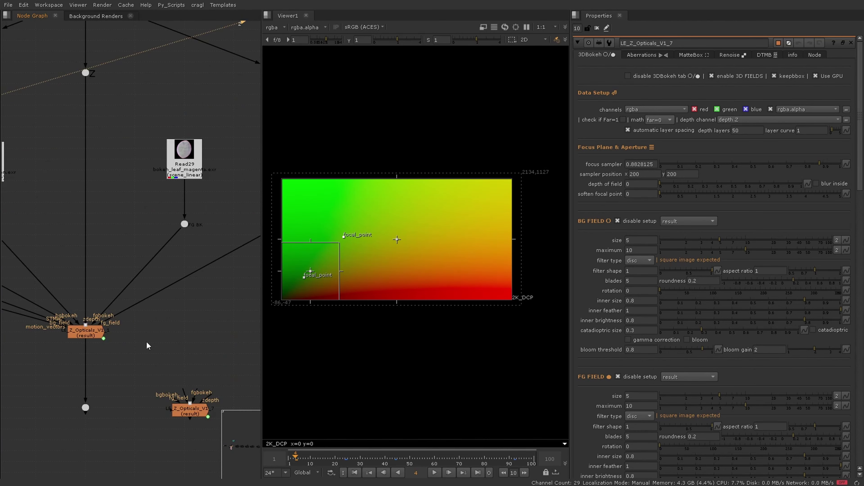
drag(146, 344, 55, 454)
click(193, 411)
key(Delete)
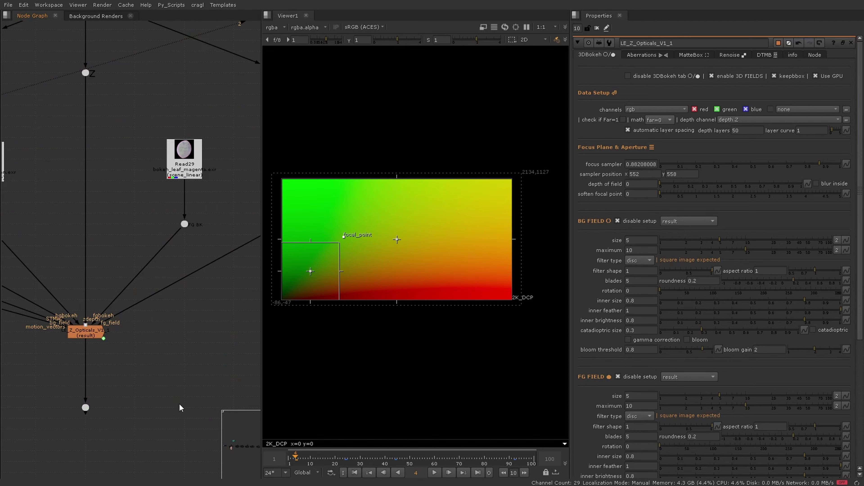
View the output of the dot below the LE_Z_Opticals_V1_1 node
drag(155, 402, 65, 444)
key(2)
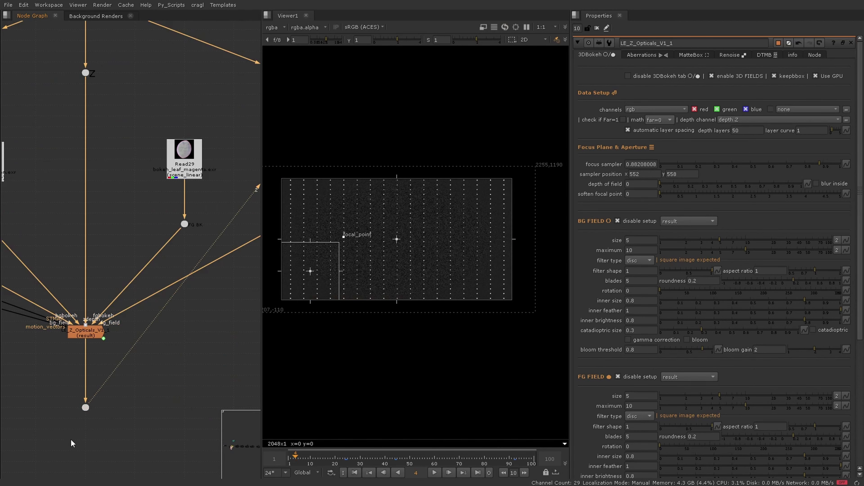
middle_drag(70, 439, 133, 342)
scroll(216, 297, up, 3)
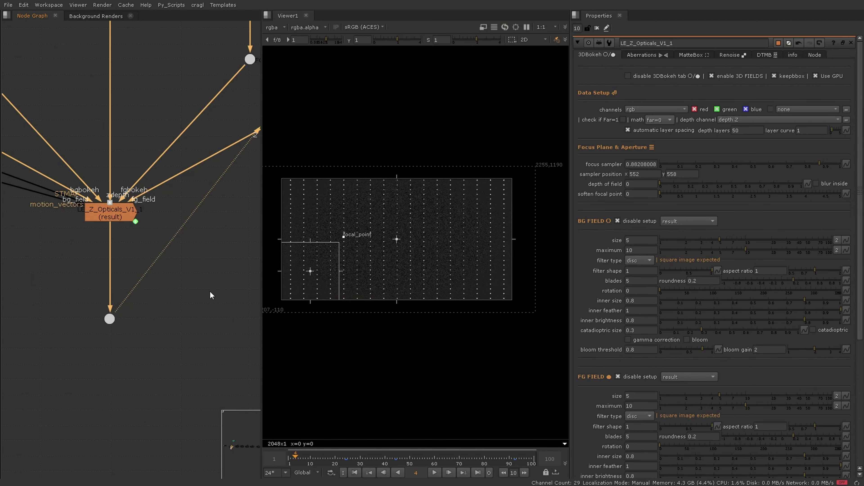
Move the focal_point sampler in the image to x 559, y 530
scroll(349, 238, up, 3)
drag(332, 232, 340, 239)
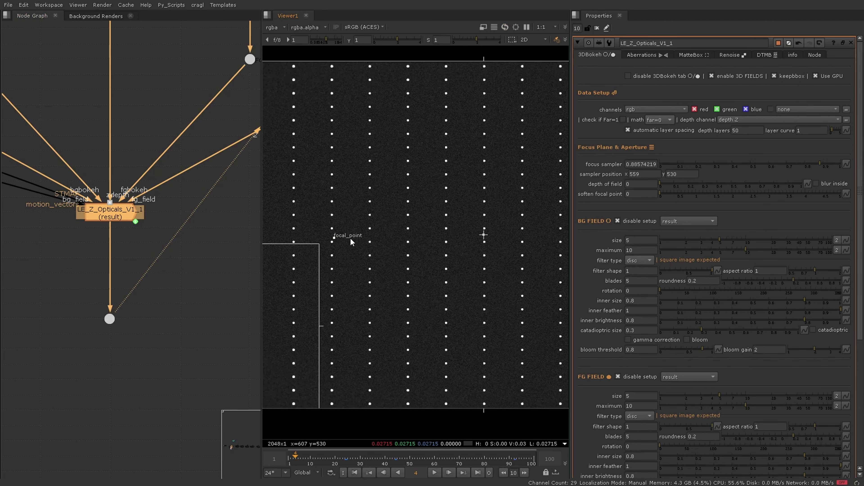
scroll(388, 277, down, 3)
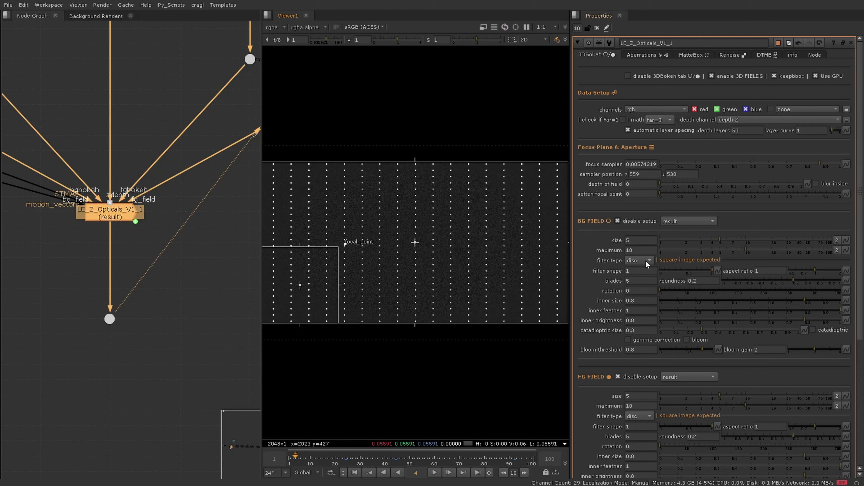
Set the BG FIELD filter type to bladed, its size to 19.5 and its maximum to 23
click(648, 270)
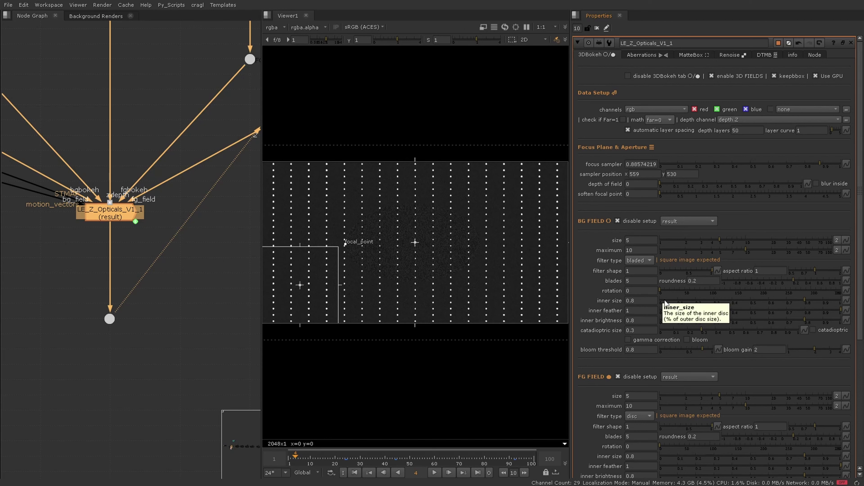
click(766, 248)
click(758, 242)
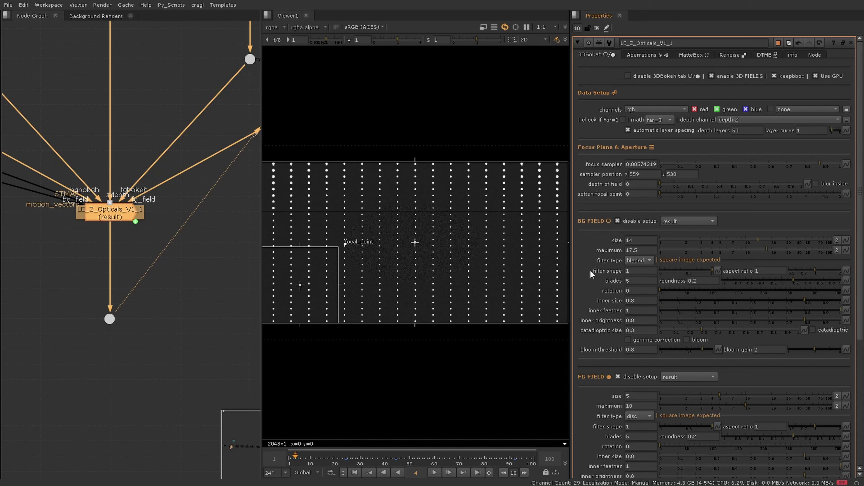
click(777, 248)
Raise the FG FIELD size to 38.5 and its maximum to 45
click(763, 396)
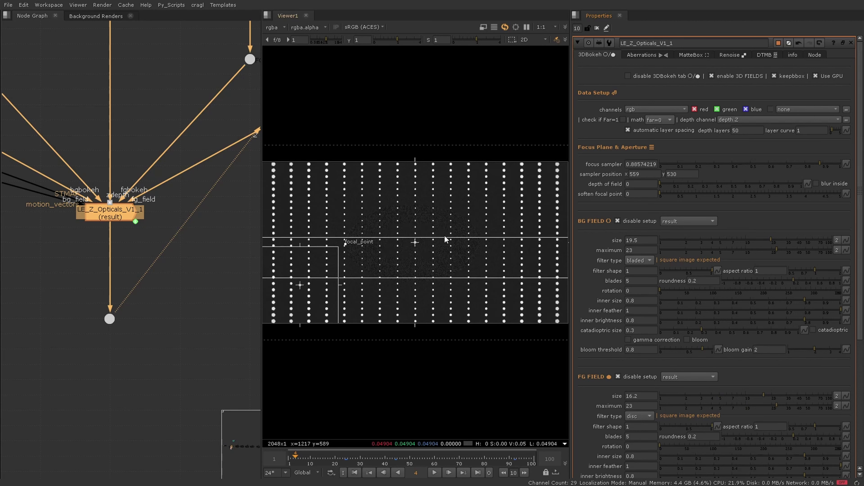
click(790, 404)
click(782, 396)
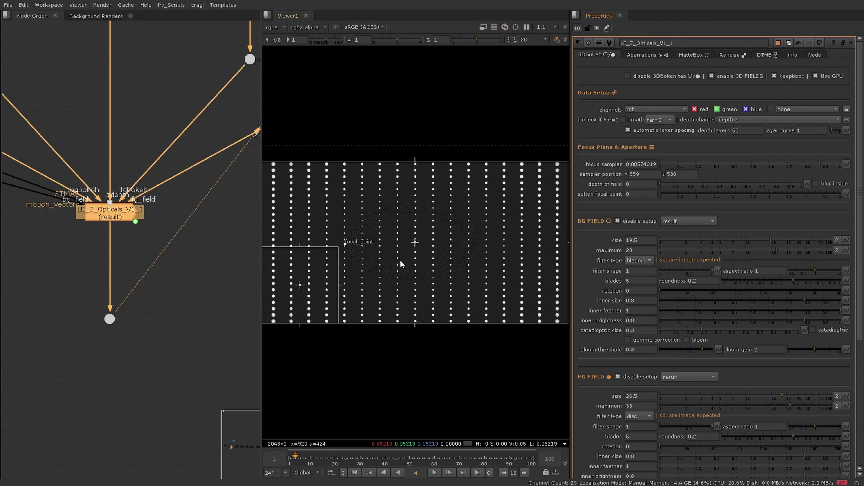
scroll(400, 262, up, 6)
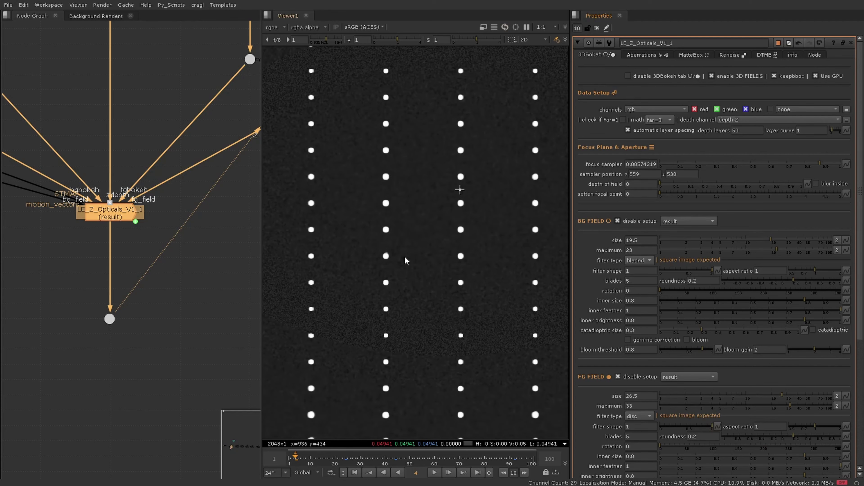
click(797, 398)
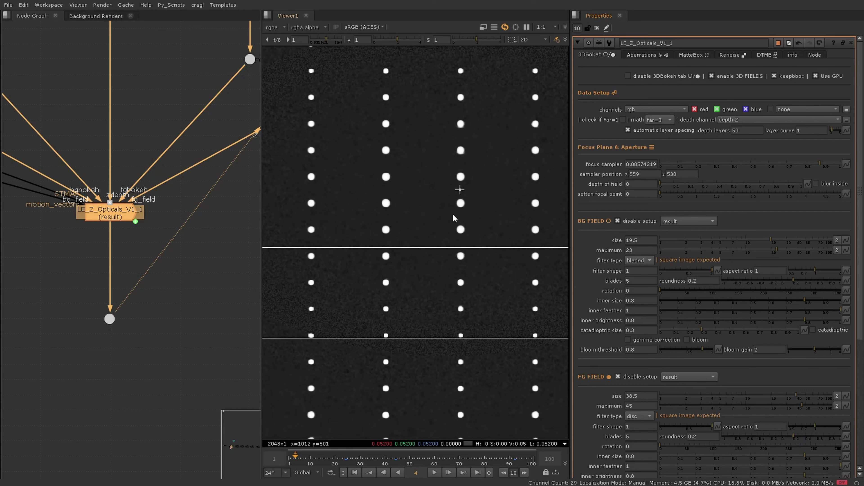
Examine the foreground and background bokeh shapes at the image centre and in the lower-left corner of the frame
scroll(432, 245, down, 2)
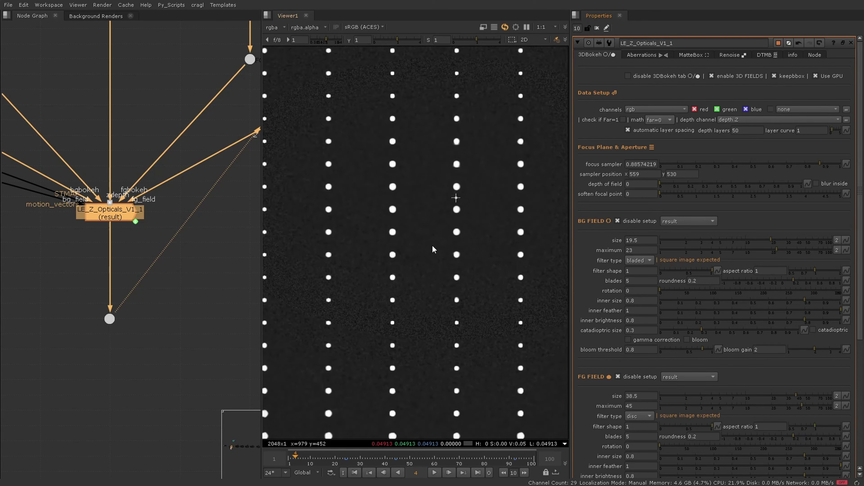
middle_drag(362, 268, 442, 258)
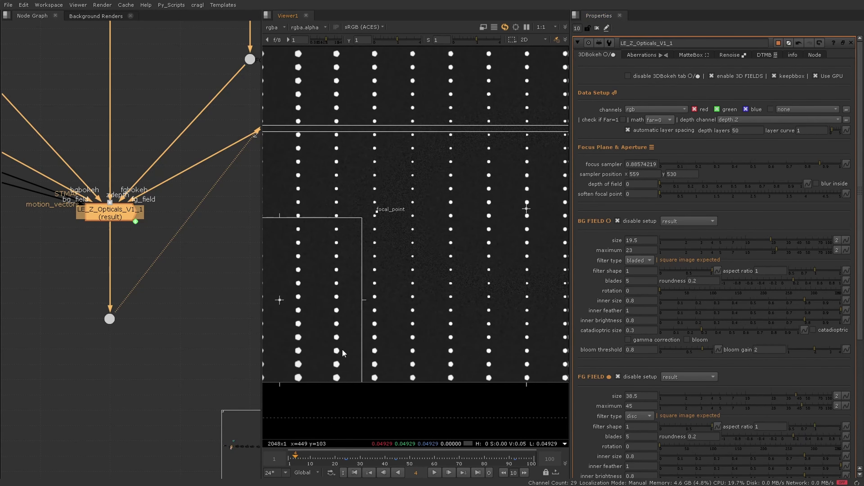
middle_drag(337, 346, 441, 316)
scroll(350, 321, up, 3)
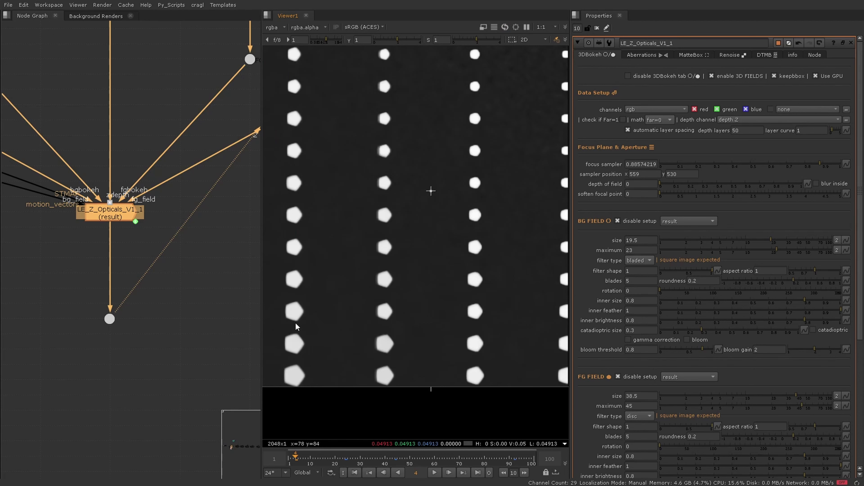
scroll(299, 311, down, 2)
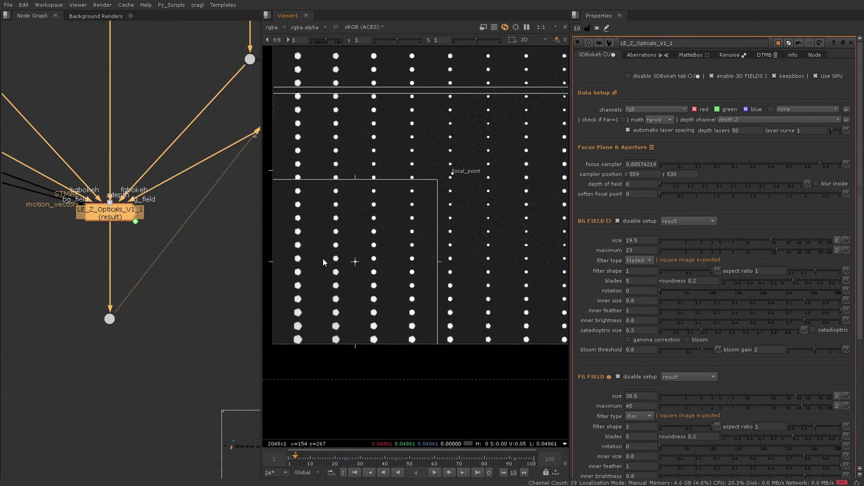
scroll(323, 258, down, 1)
middle_drag(434, 299, 361, 309)
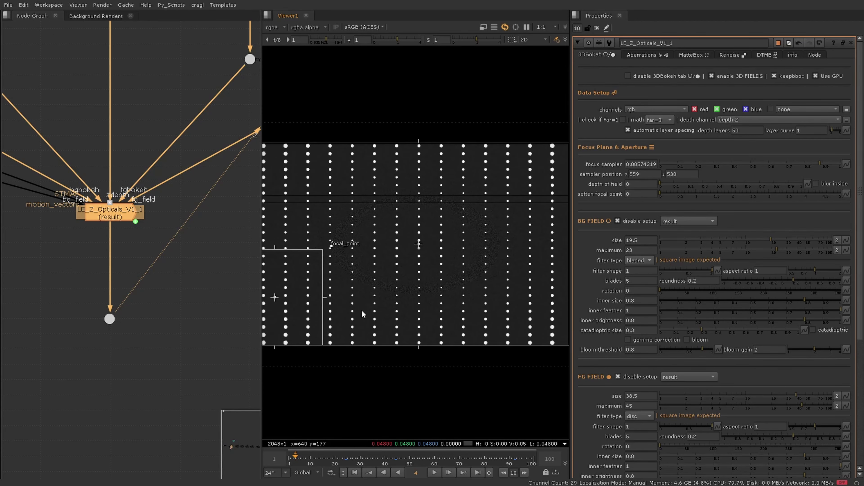
View the depth layer at the Z dot, lowering the viewer gamma to 0.1 to examine the depth gradient
click(274, 27)
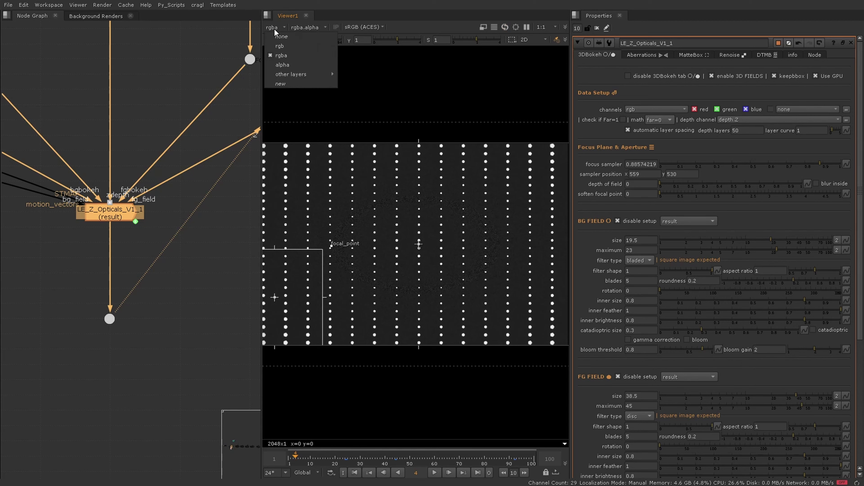
click(162, 102)
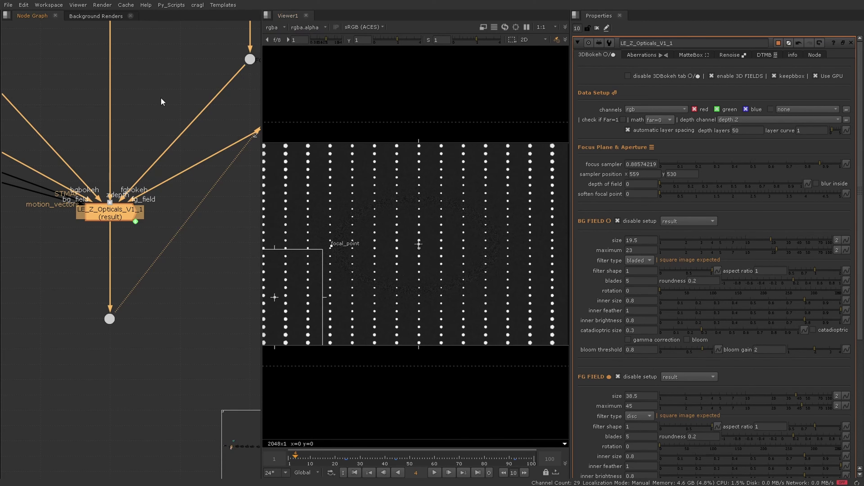
middle_drag(162, 102, 165, 362)
click(112, 107)
key(2)
click(274, 28)
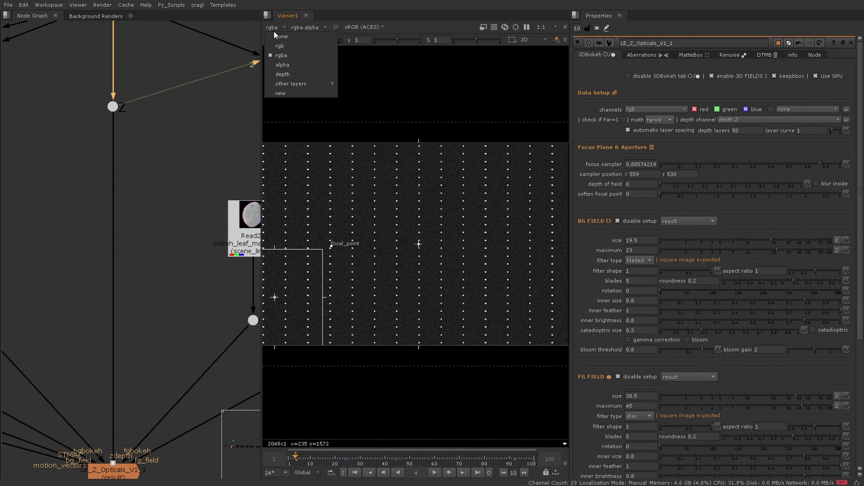
click(293, 76)
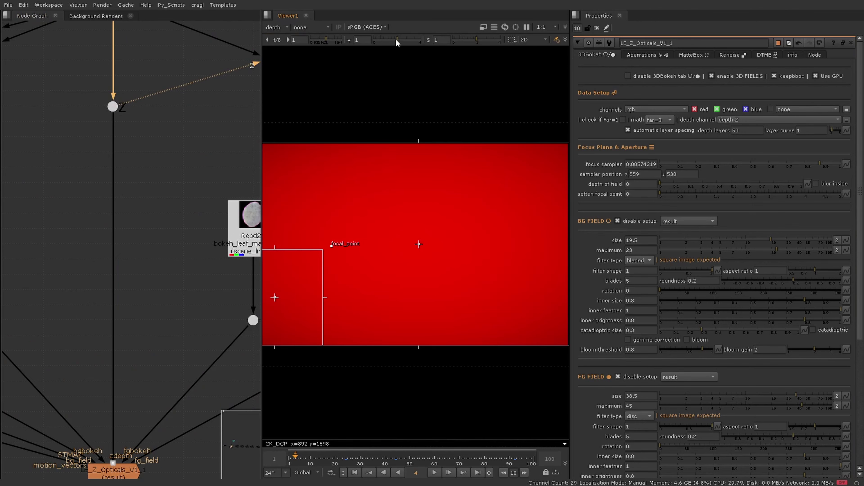
mouse_move(396, 40)
mouse_down()
mouse_move(365, 41)
mouse_move(380, 41)
mouse_up()
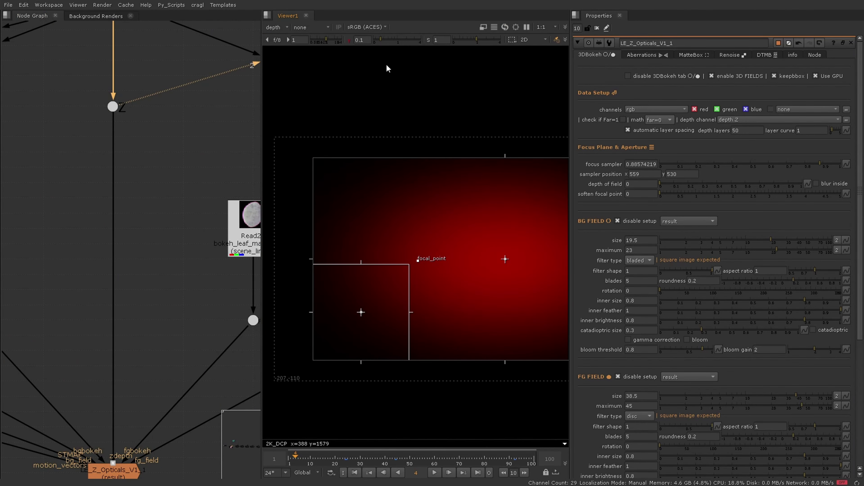
Reset the viewer gamma to 1 and display the rgba channels again
click(350, 40)
click(276, 27)
click(285, 55)
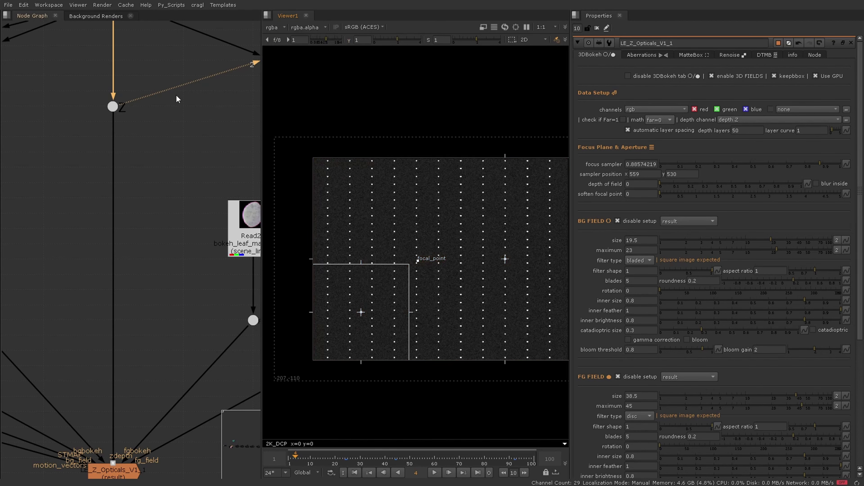
View the red render node's 3D scene above the CG IMAGE dot and orbit around its point arrangement
scroll(180, 99, down, 5)
middle_drag(208, 107, 166, 340)
drag(191, 178, 135, 248)
key(1)
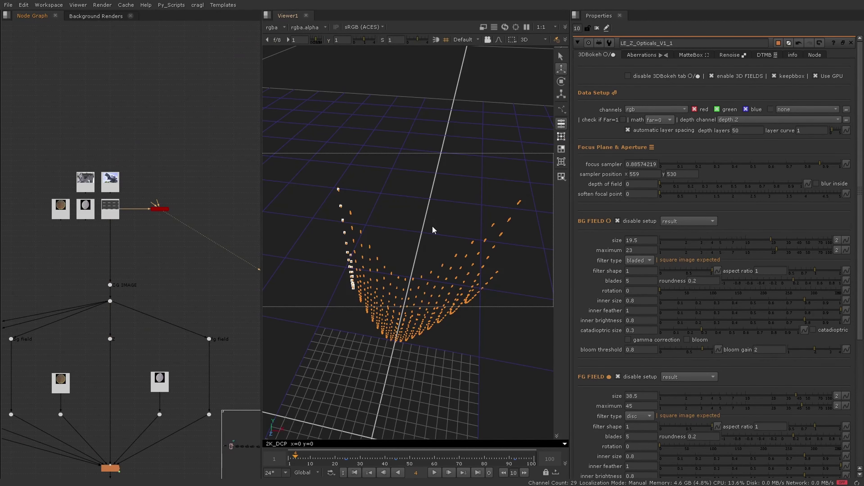
click(474, 354)
click(164, 211)
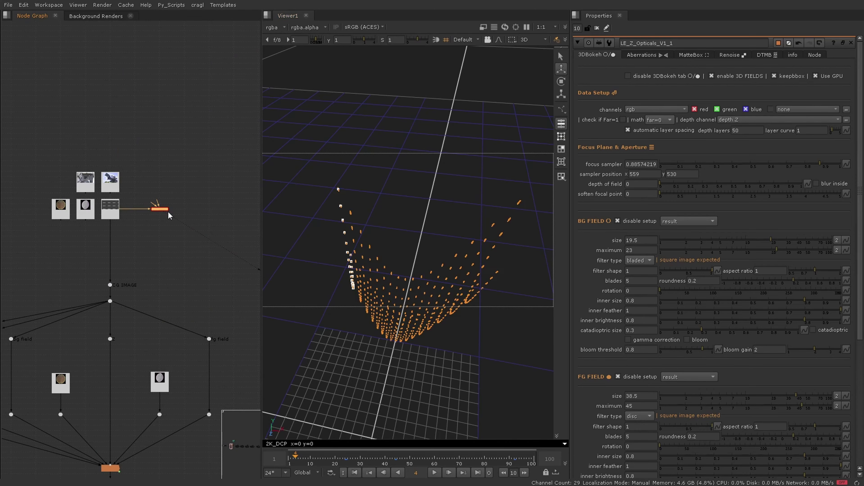
ctrl+drag(519, 335, 442, 268)
ctrl+drag(422, 237, 511, 311)
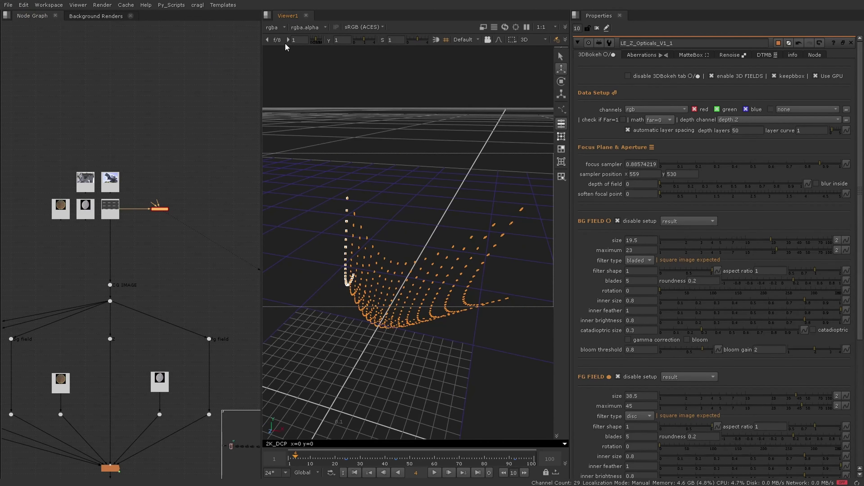
View the CG IMAGE dot's output fitted to the viewer
click(109, 285)
key(1)
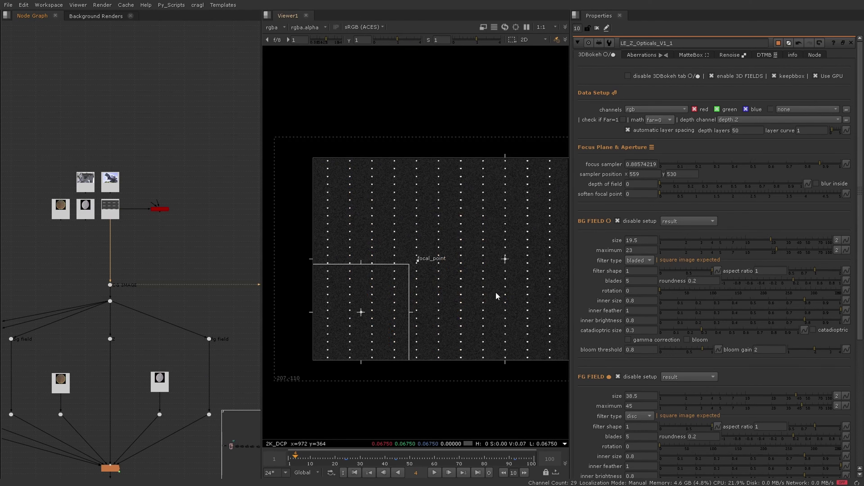
key(f)
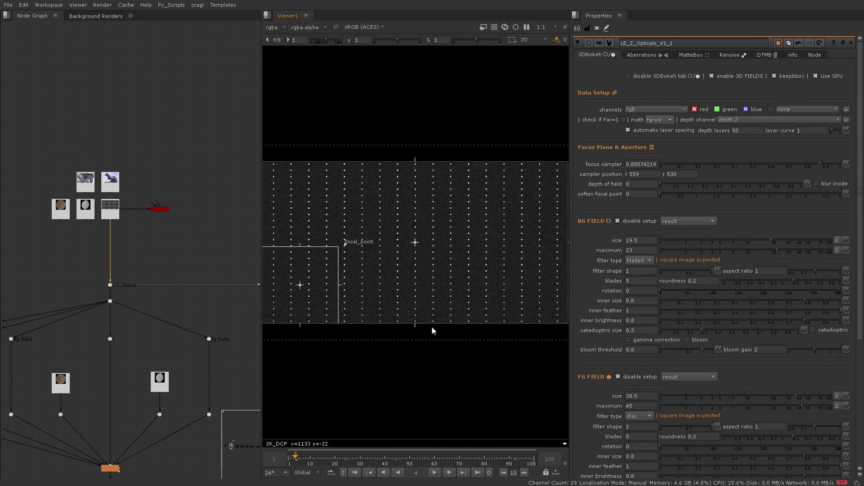
View the dot below the LE_Z_Opticals node and examine how bokeh size varies from image centre to edges
middle_drag(125, 462, 146, 347)
drag(157, 374, 82, 428)
key(1)
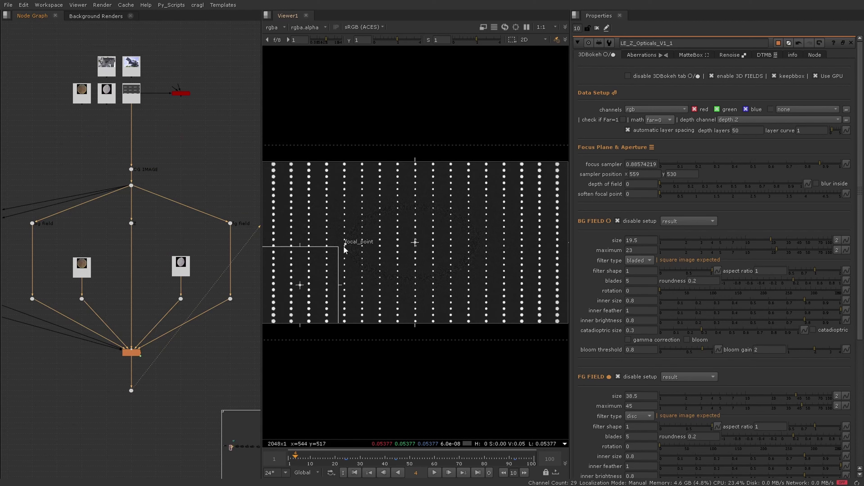
scroll(432, 252, up, 3)
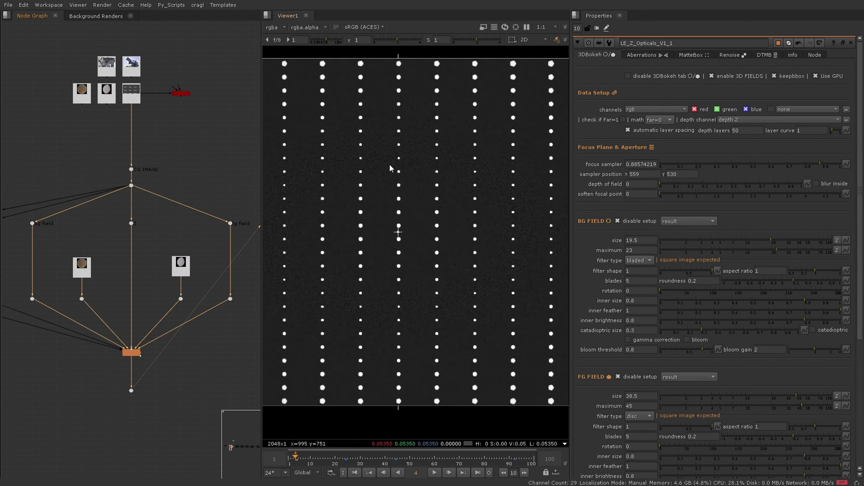
scroll(388, 220, down, 4)
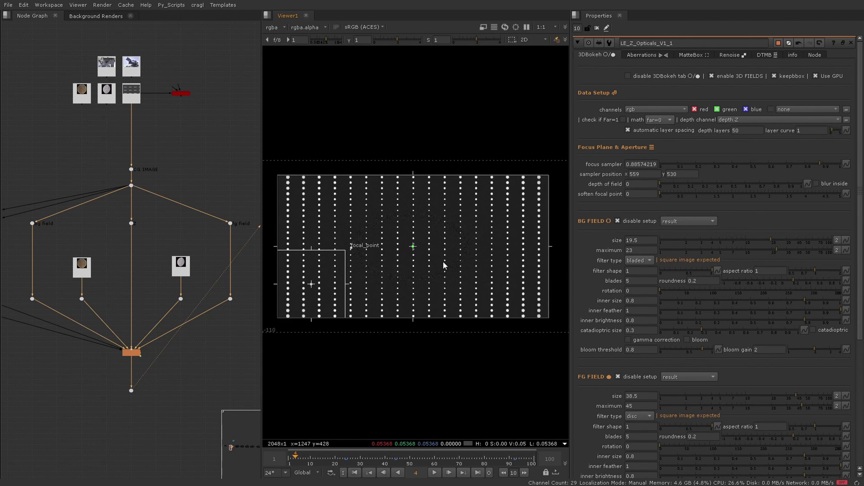
middle_drag(443, 263, 451, 300)
key(f)
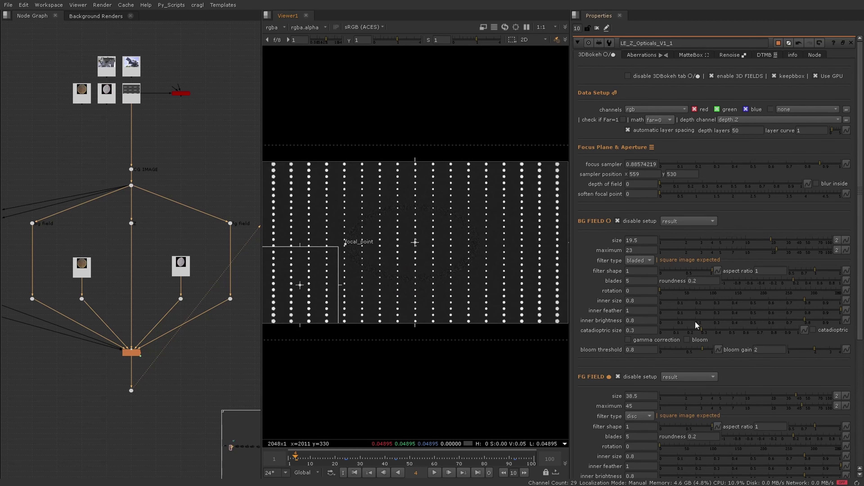
Turn on the BG field's setup display and switch its output to focal plane setup
scroll(695, 321, down, 3)
scroll(693, 321, up, 3)
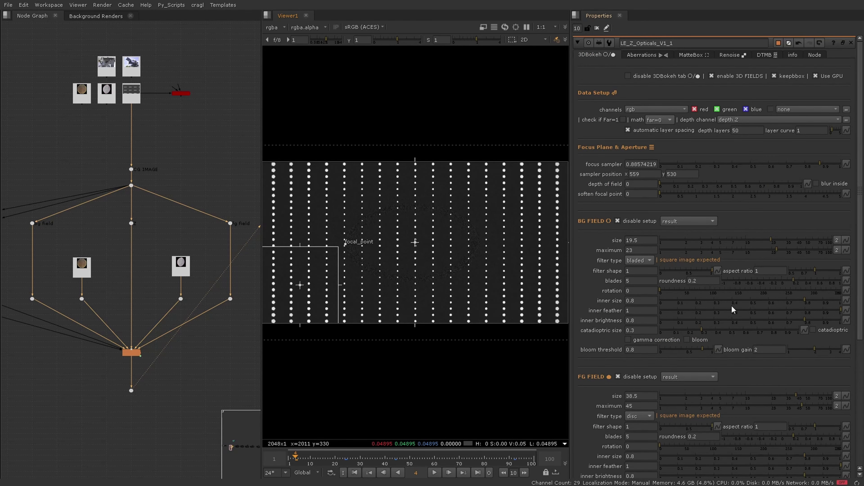
scroll(686, 462, down, 2)
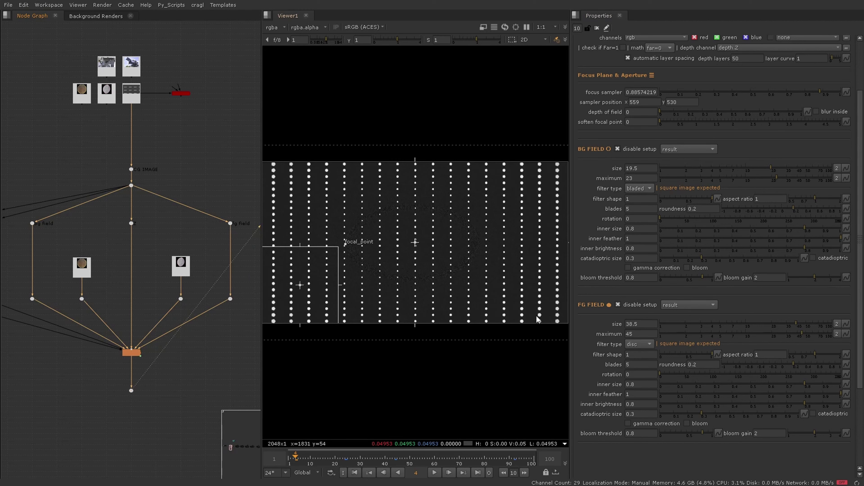
click(629, 150)
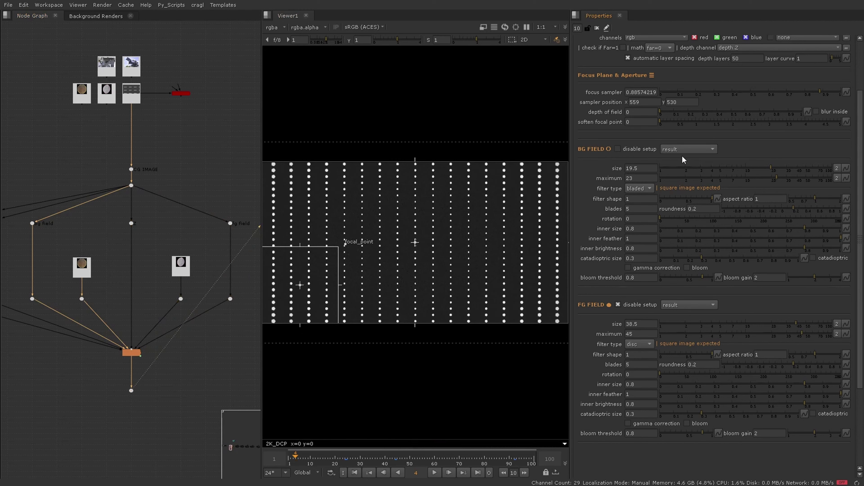
click(687, 151)
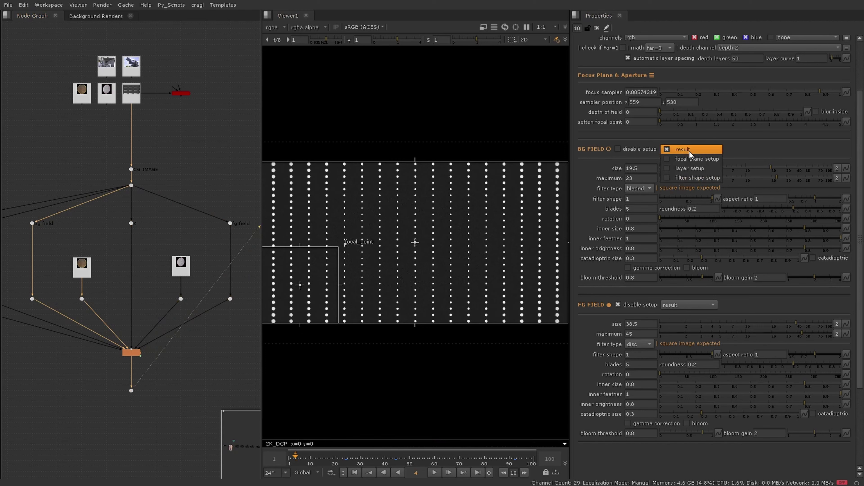
click(697, 160)
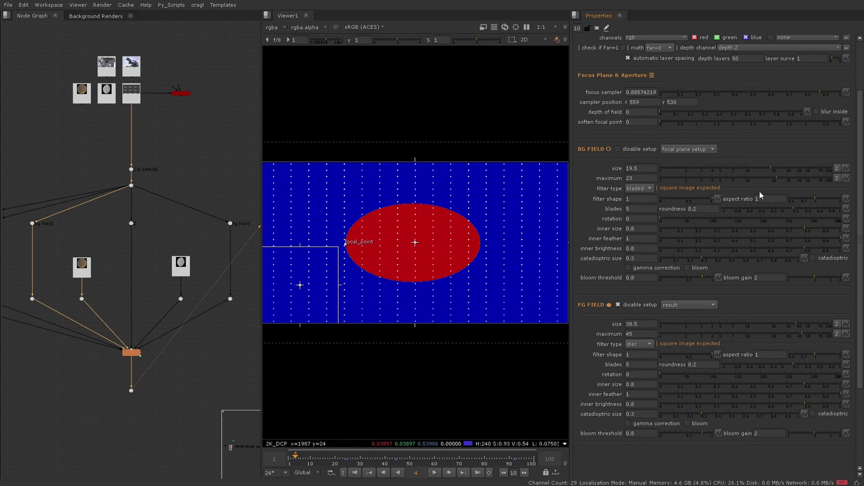
Examine the focal plane preview around the focal point and set the depth of field to 0.11
scroll(391, 311, up, 3)
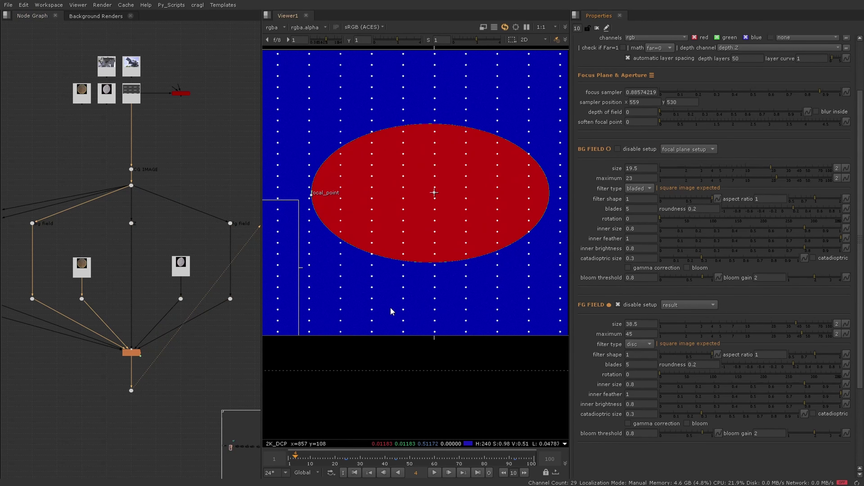
scroll(391, 312, down, 3)
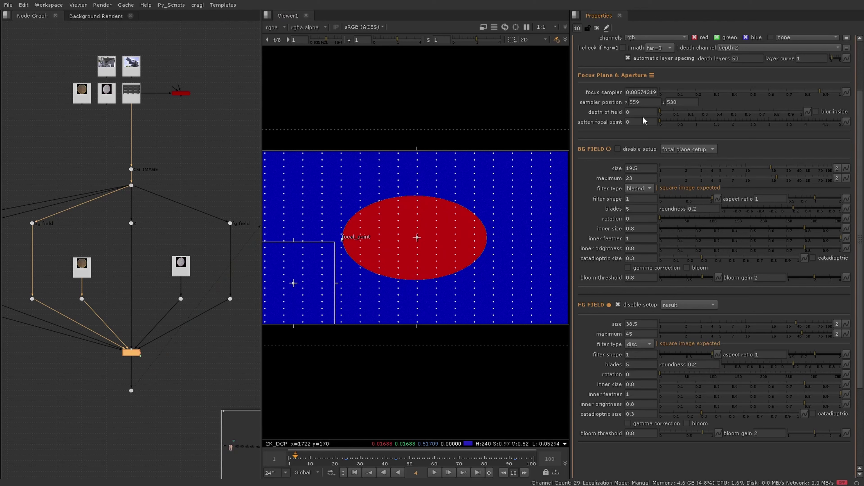
drag(666, 115, 676, 117)
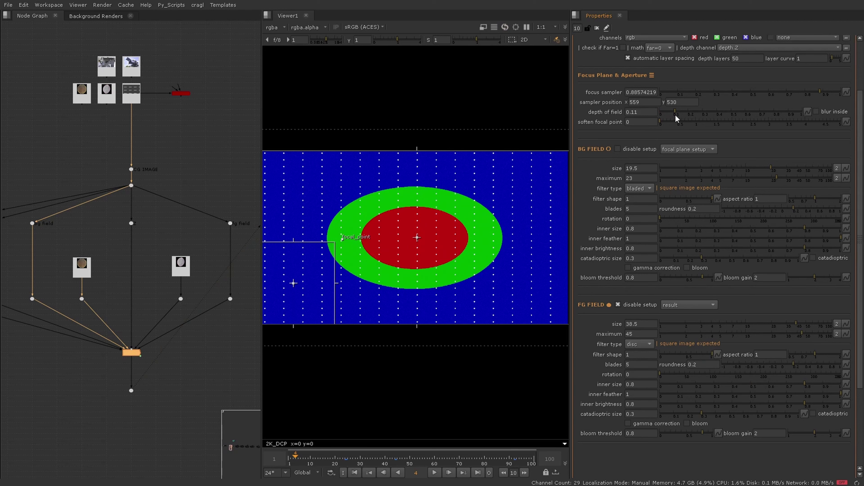
Switch the BG field's output to filter shape setup and try another blade count before restoring 5 blades
click(668, 153)
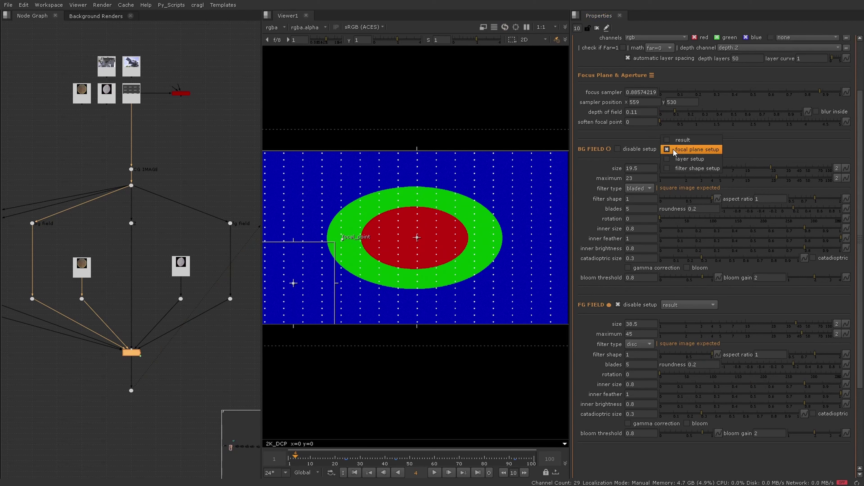
click(697, 168)
scroll(426, 195, down, 2)
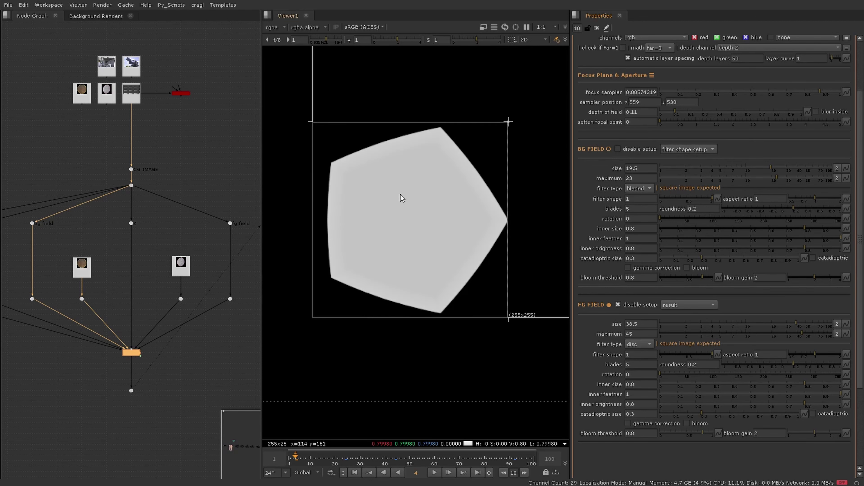
click(642, 209)
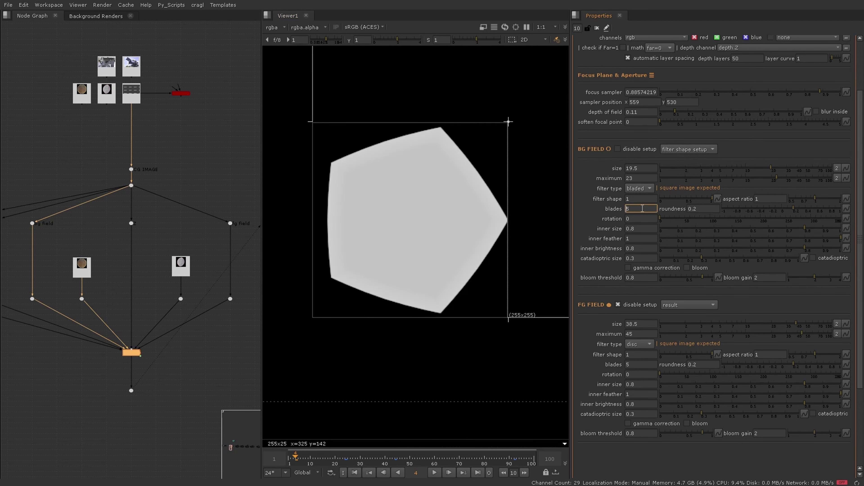
key(Up)
key(Down)
Check the BG field's layer setup output, restore its result output with the setup disabled, and fit the image in the viewer
click(677, 152)
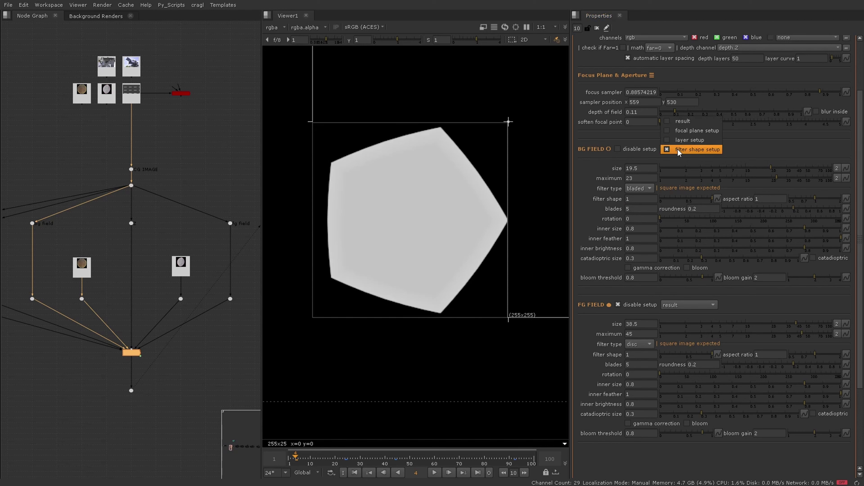
click(684, 140)
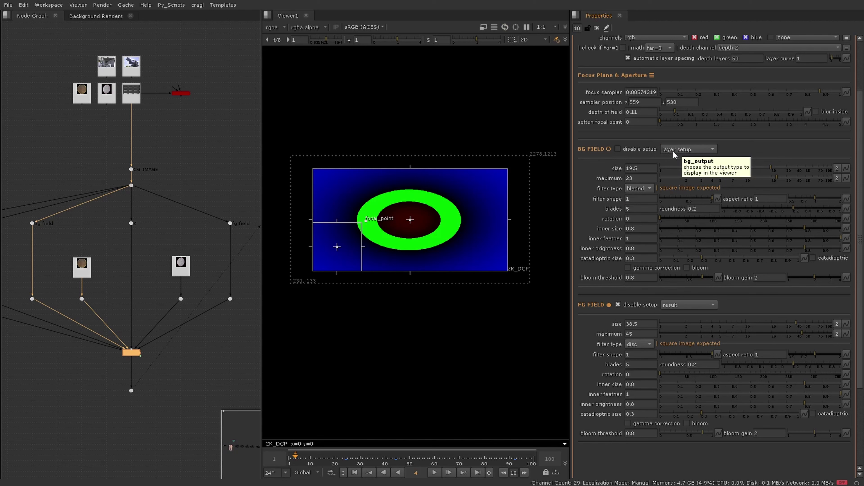
click(673, 151)
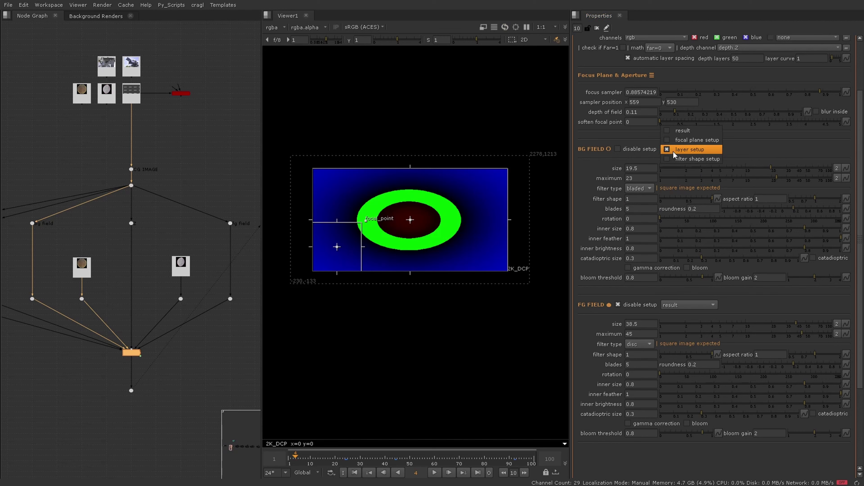
click(676, 135)
click(632, 151)
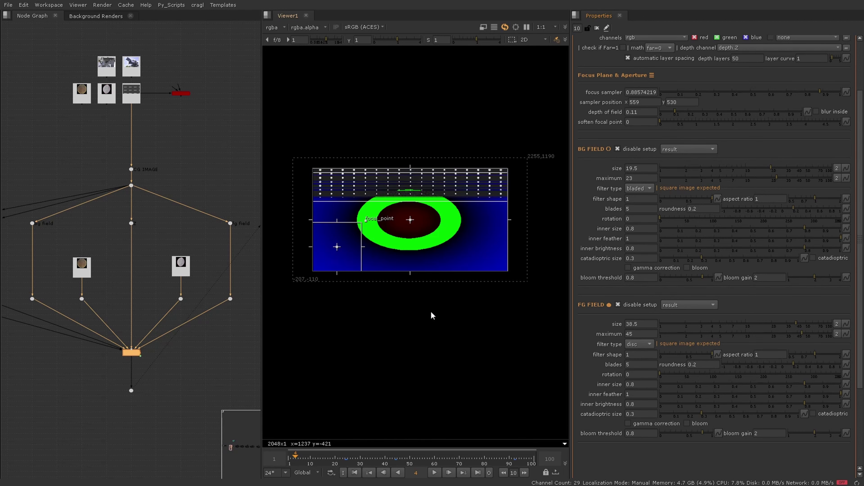
key(f)
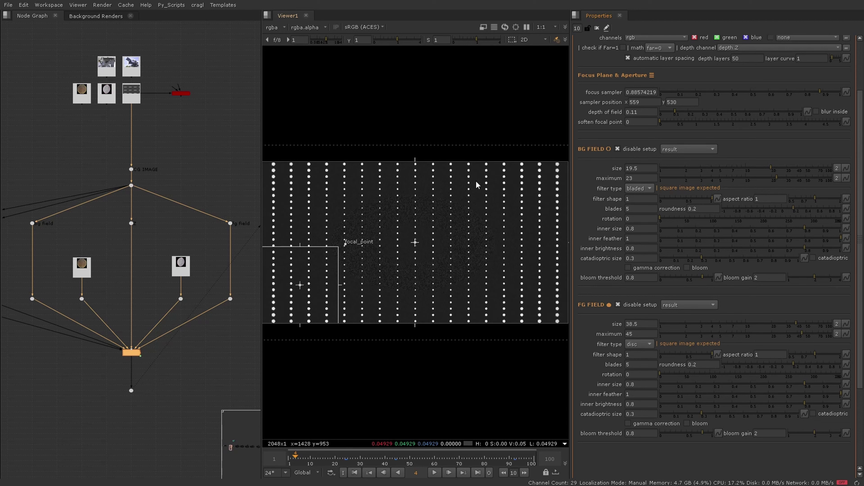
View the CG IMAGE dot's output and examine its grain and points up close
drag(170, 141, 114, 183)
key(1)
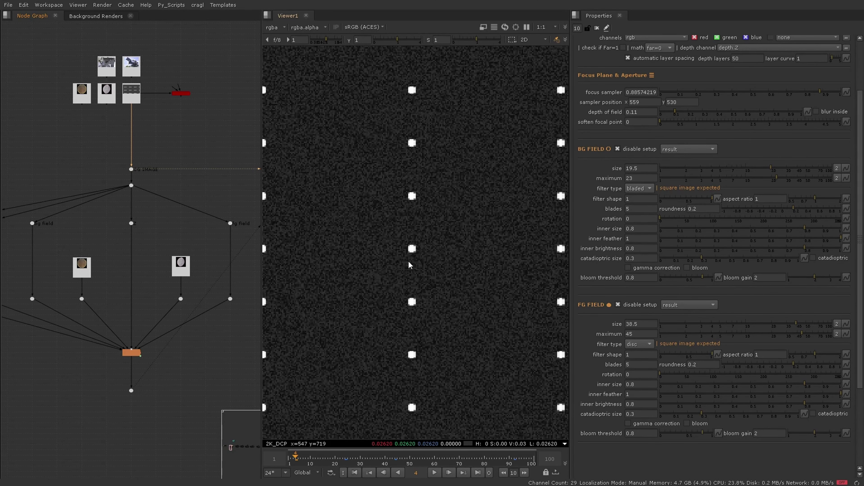
scroll(383, 241, up, 3)
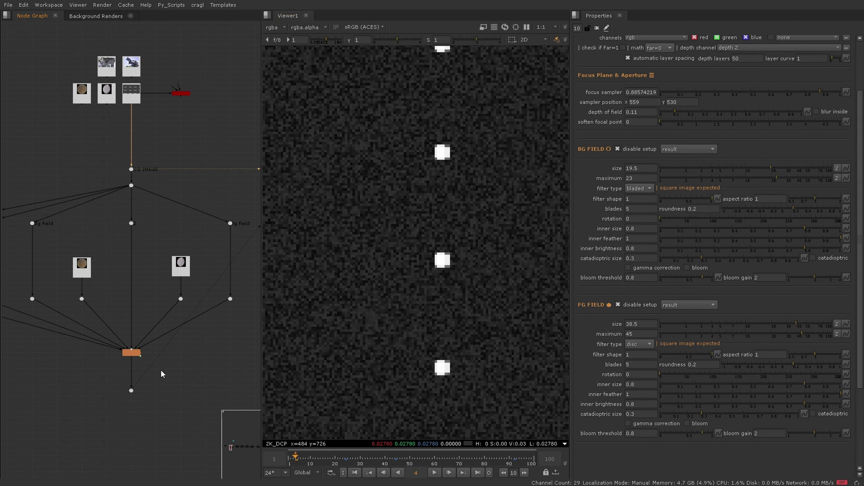
Look over the LE_Z_Opticals node's Renoise dither and grain settings, and return to the 3DBokeh settings with the image fitted
drag(192, 361, 73, 437)
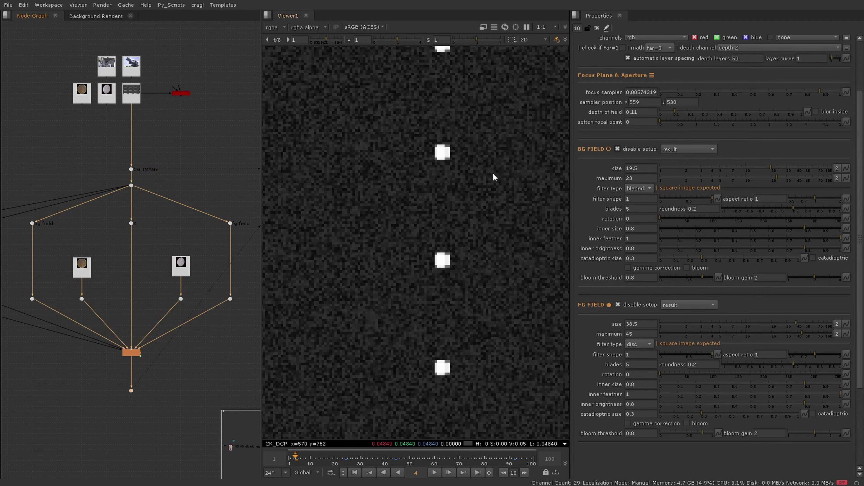
scroll(657, 162, up, 3)
click(729, 55)
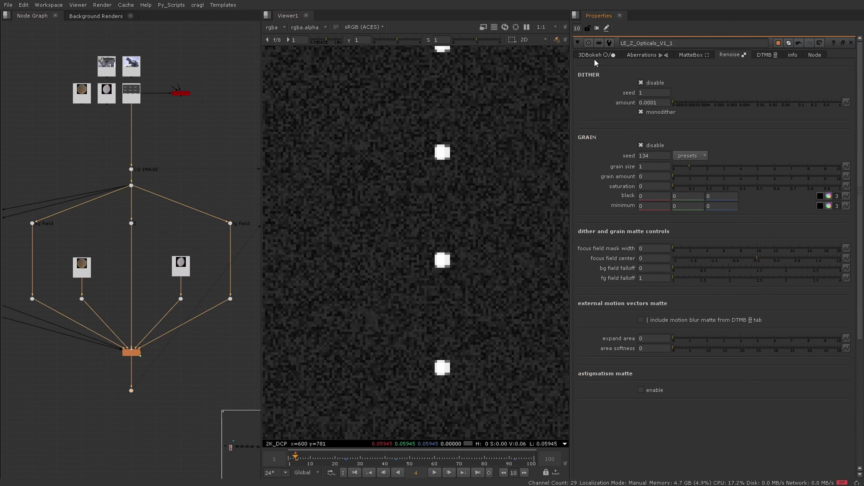
click(603, 55)
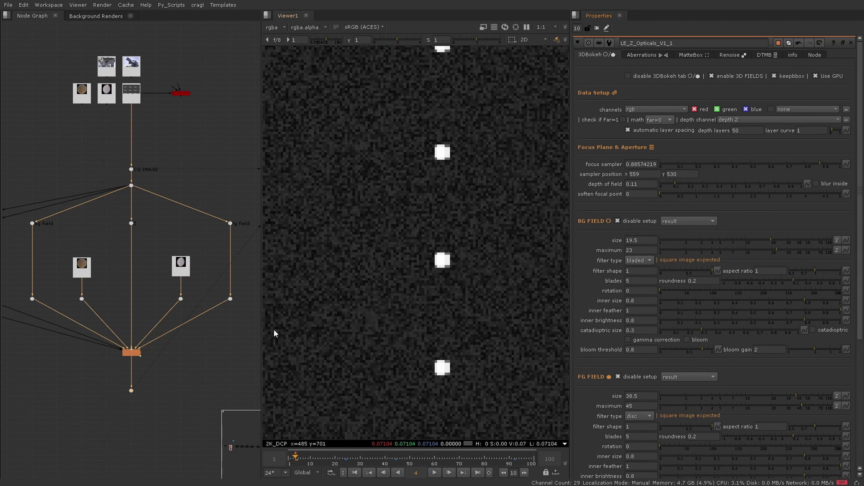
key(f)
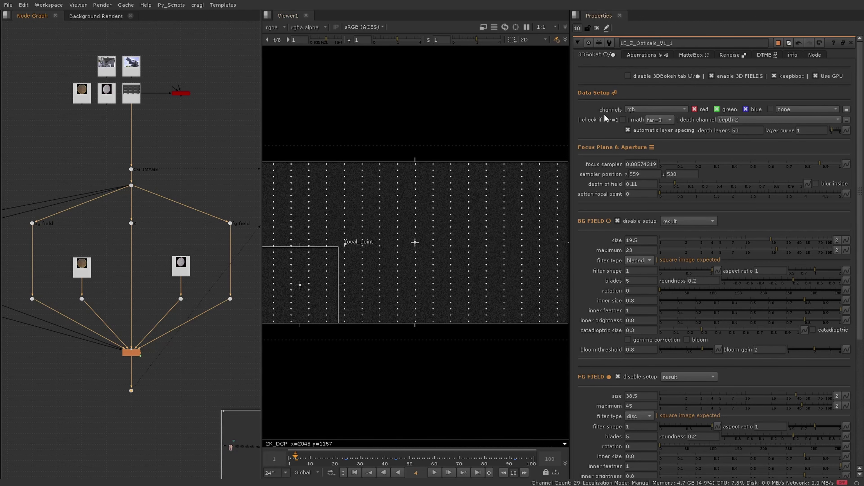
Look through the chromatic, spherical, astigmatism and vignette aberration settings, and return to the 3DBokeh settings
click(645, 57)
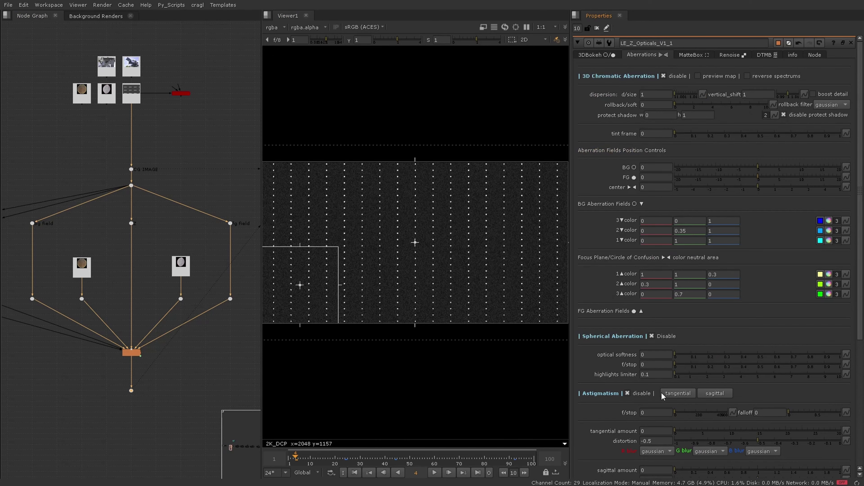
scroll(663, 396, down, 3)
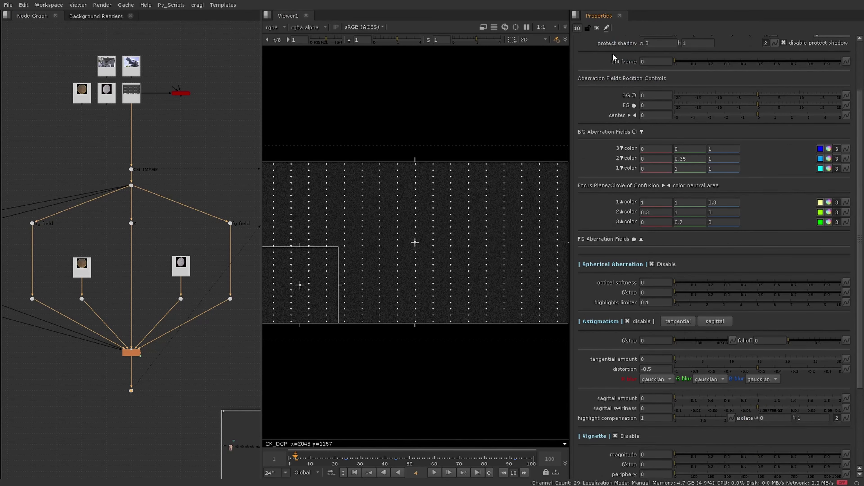
scroll(614, 58, up, 5)
click(605, 55)
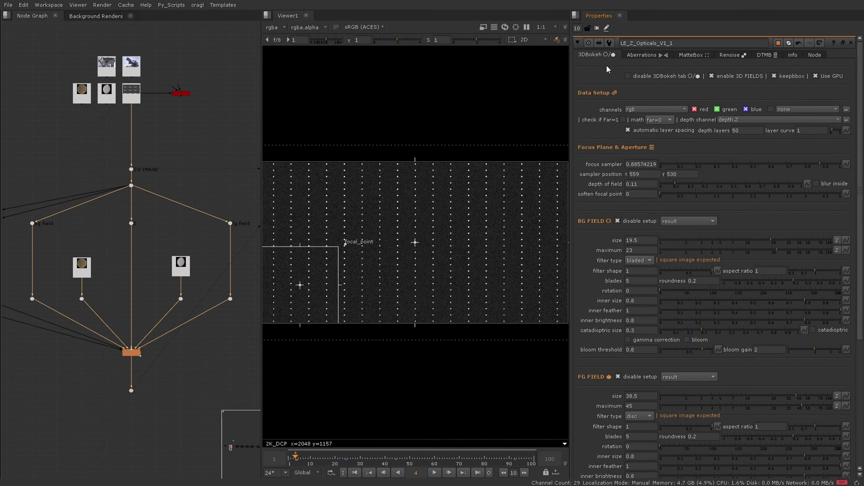
View the dot below the LE_Z_Opticals node and examine grain and point sharpness between the in-focus ring and image centre
drag(173, 372, 139, 407)
key(2)
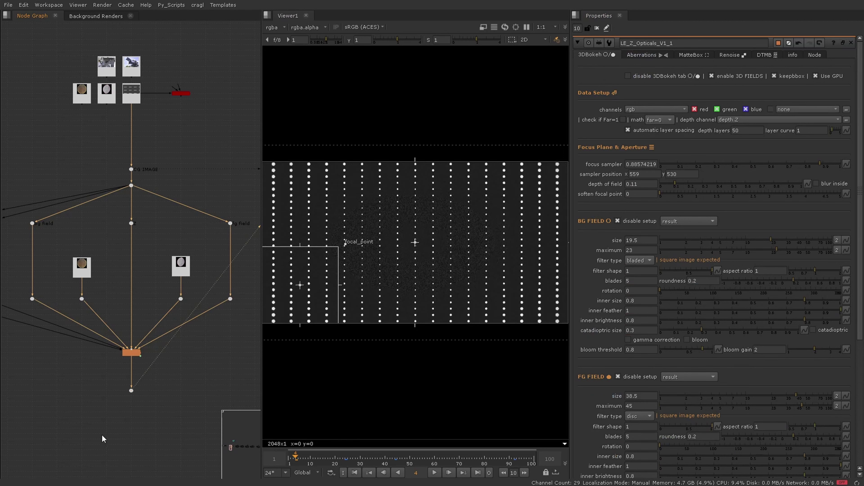
scroll(343, 221, up, 4)
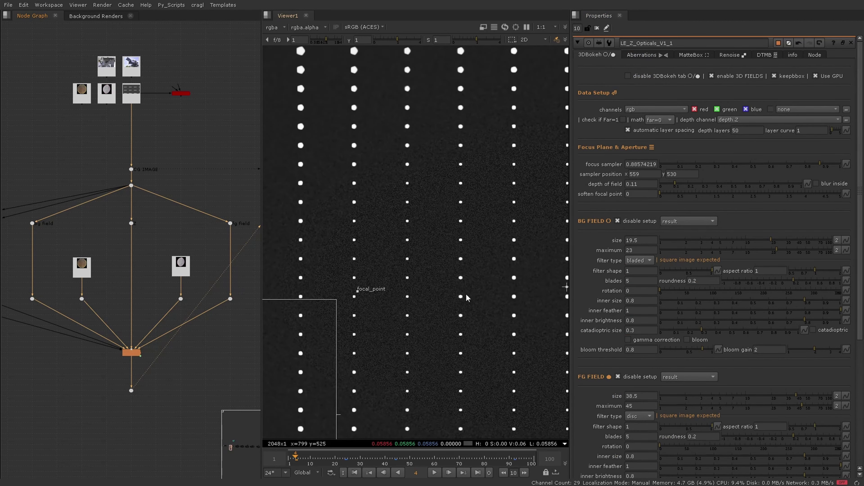
middle_drag(505, 313, 335, 288)
scroll(462, 283, up, 2)
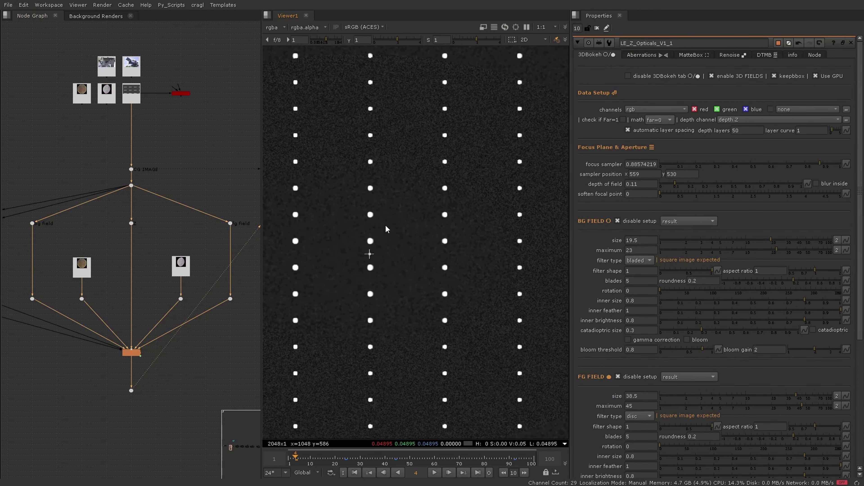
scroll(378, 237, up, 3)
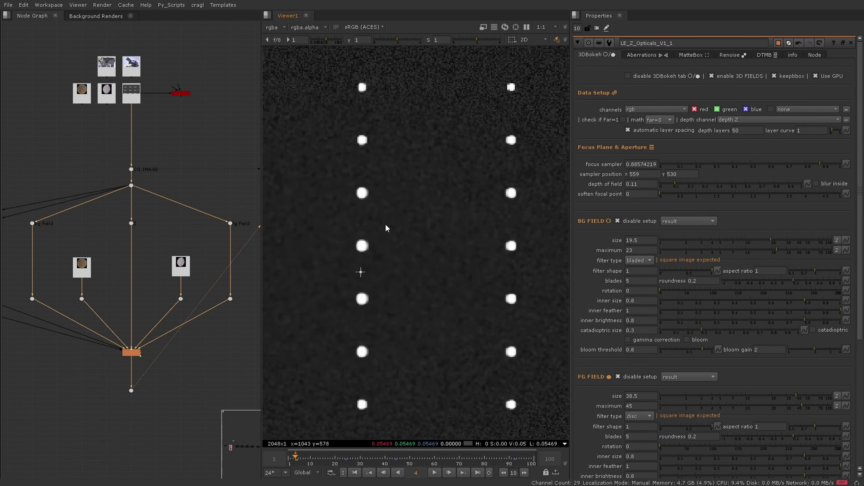
middle_drag(361, 218, 497, 274)
scroll(471, 229, up, 1)
middle_drag(375, 184, 546, 307)
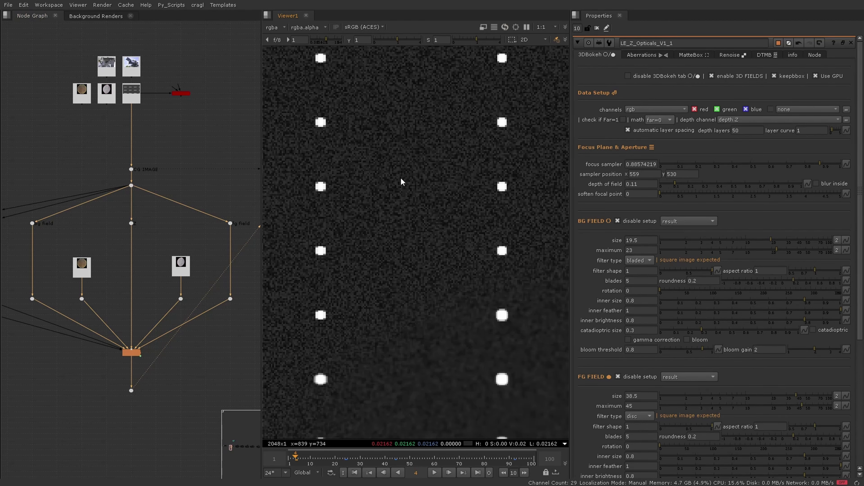
scroll(405, 188, down, 3)
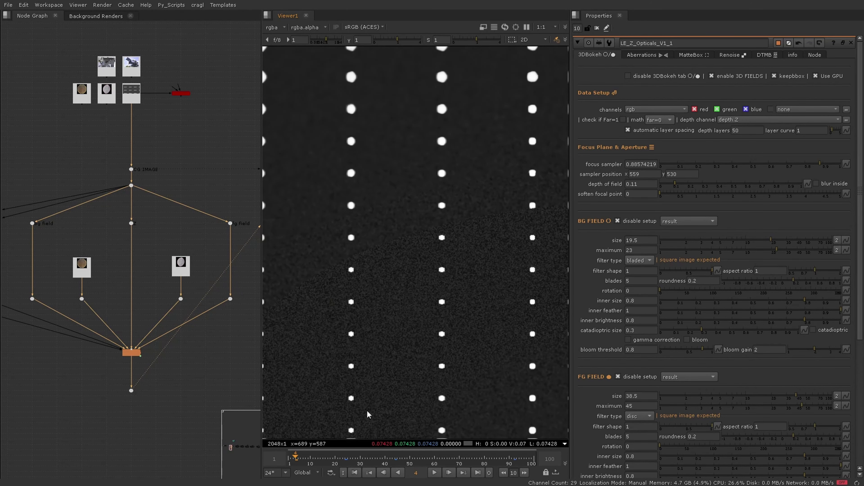
Examine the bladed bokeh shapes from the in-focus zone out to the image's upper-left corner
middle_drag(440, 280, 578, 307)
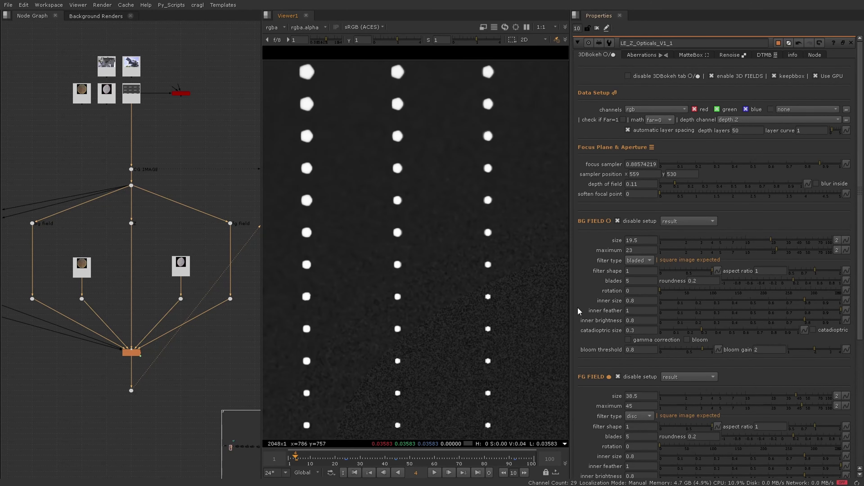
middle_drag(472, 293, 571, 345)
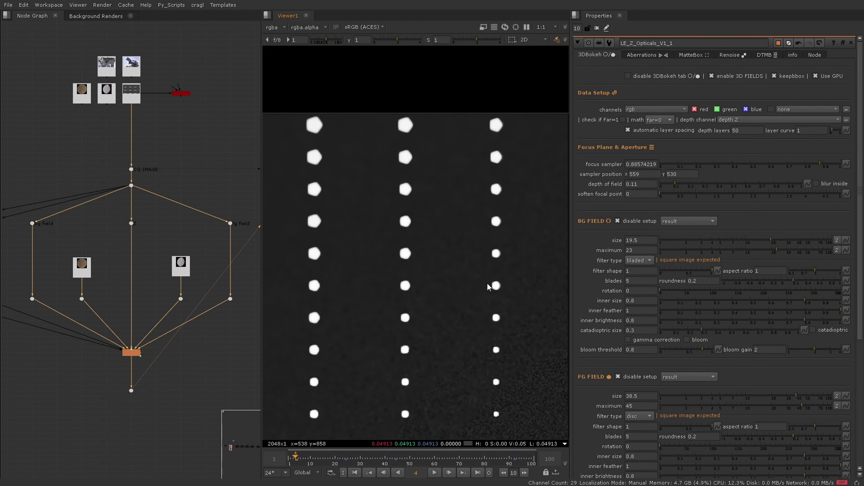
scroll(281, 185, down, 2)
scroll(388, 206, up, 5)
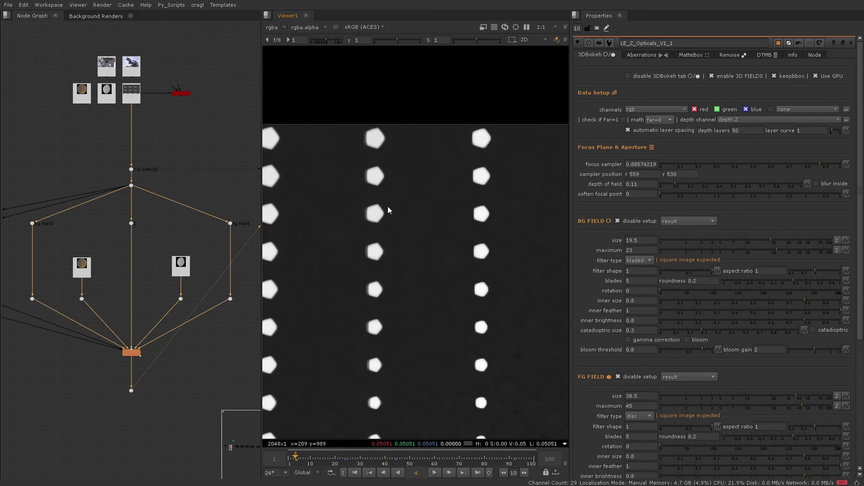
scroll(401, 243, down, 2)
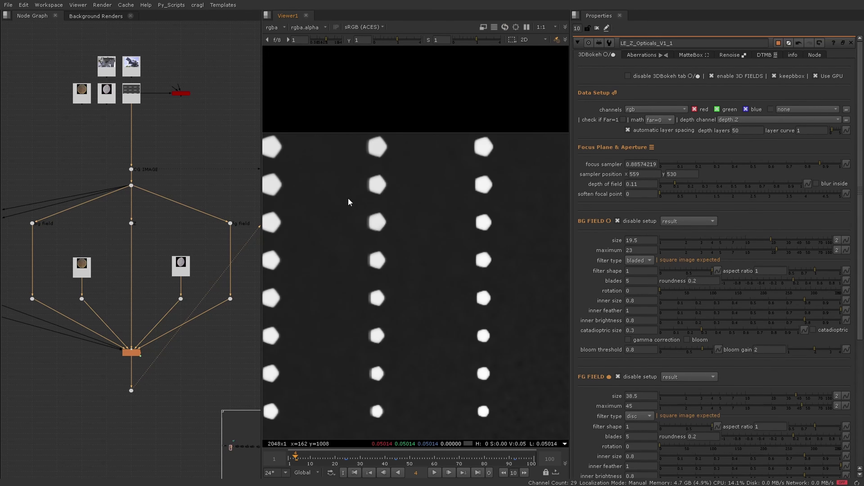
Set the depth of field to 0, with the points around the focal point in view
scroll(349, 202, down, 1)
scroll(349, 204, down, 1)
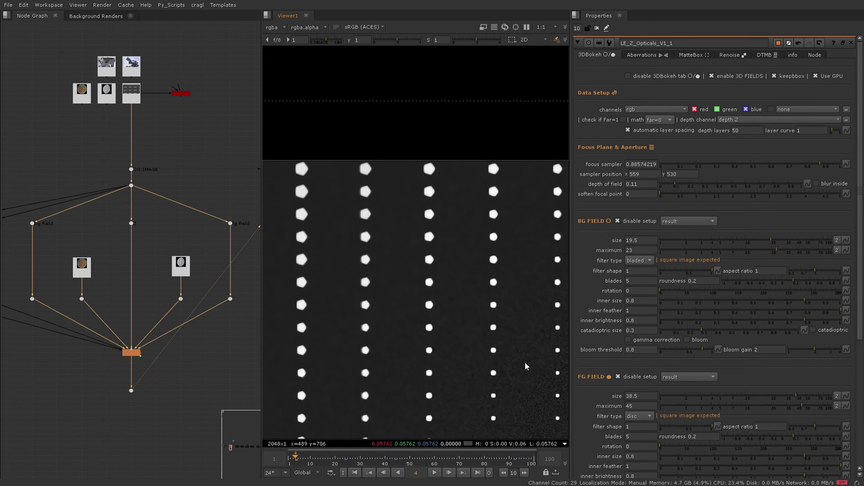
middle_drag(524, 362, 481, 235)
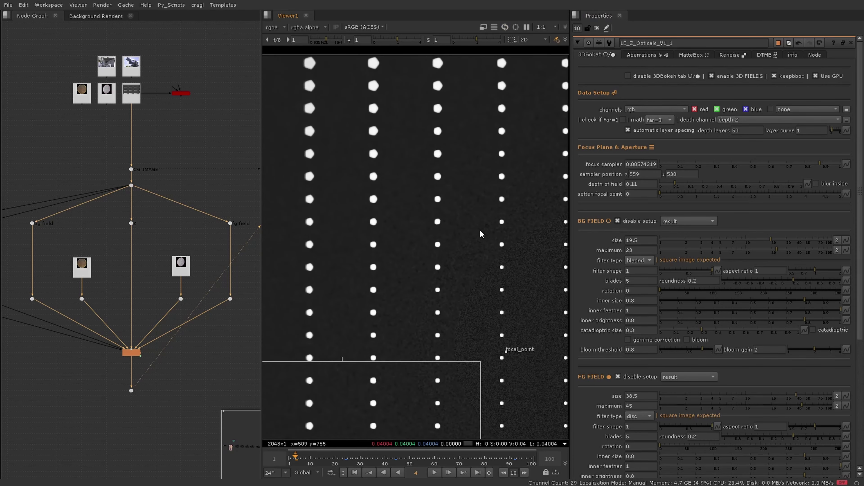
double_click(648, 186)
text(0)
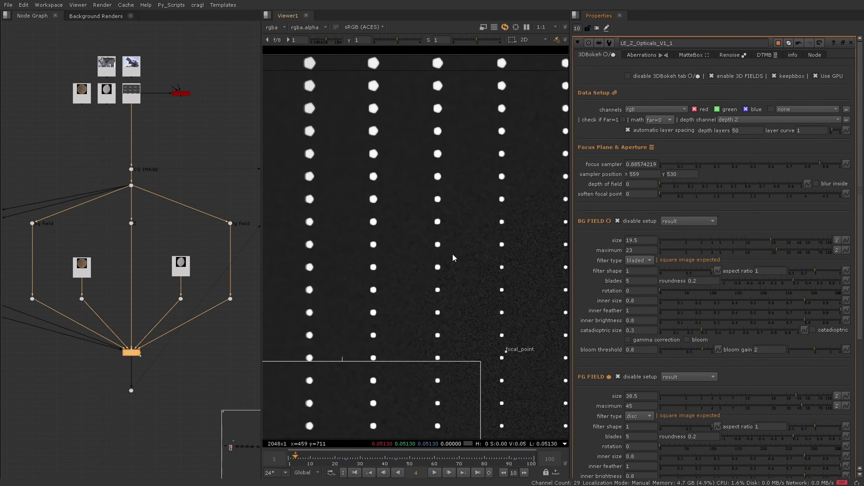
Examine the hard edge between sharp and blurred grain along the focal plane near the focal point
middle_drag(475, 295, 330, 200)
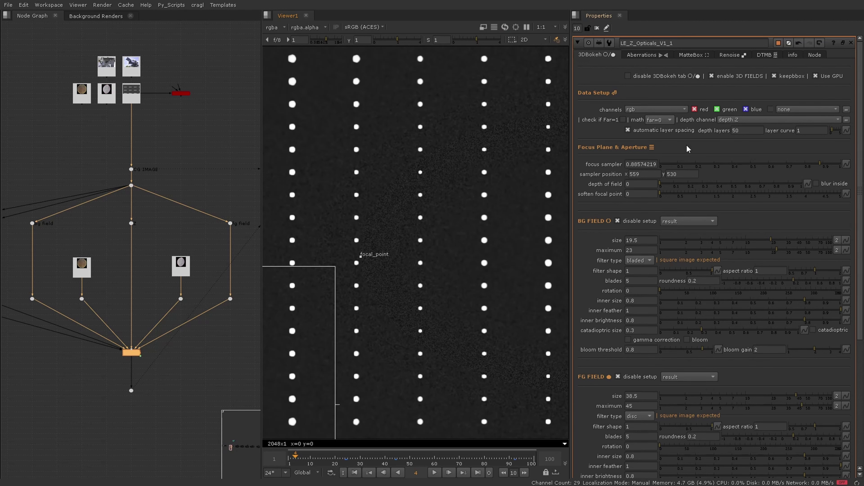
scroll(391, 203, up, 7)
scroll(406, 201, up, 2)
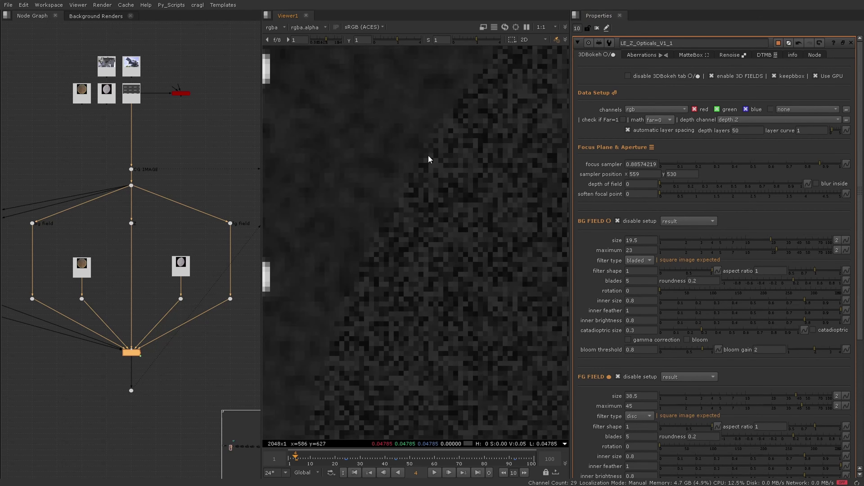
scroll(413, 201, down, 5)
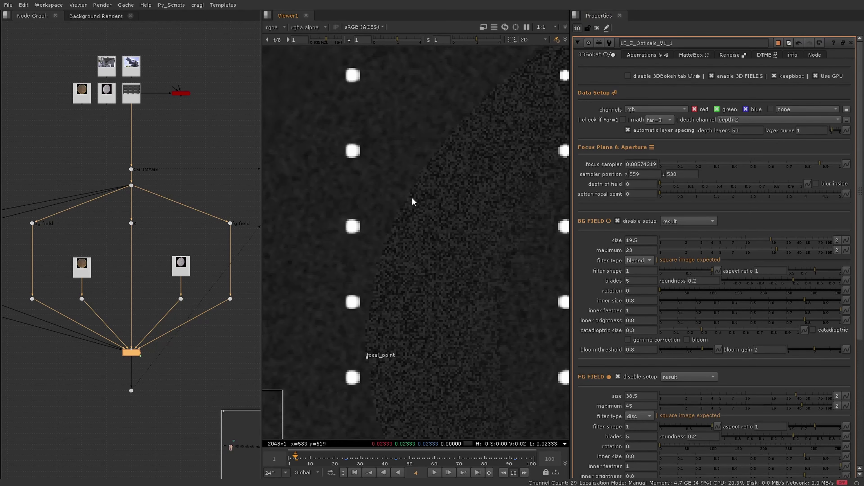
middle_drag(411, 200, 446, 264)
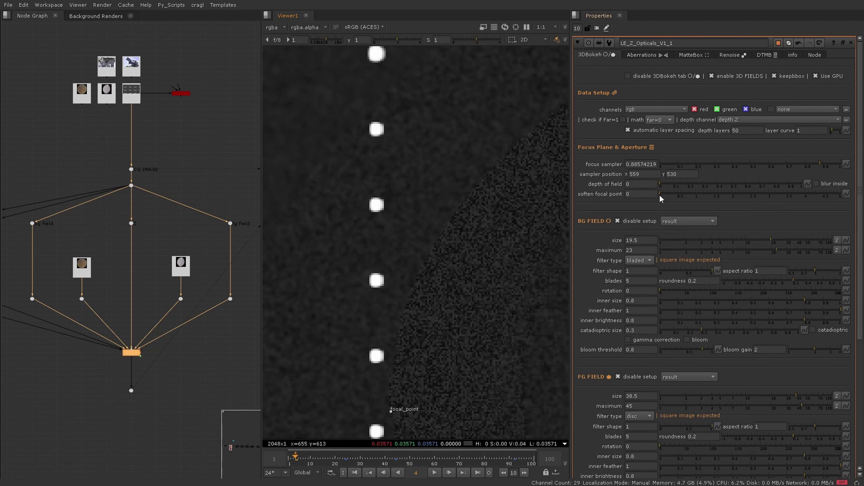
scroll(464, 220, down, 2)
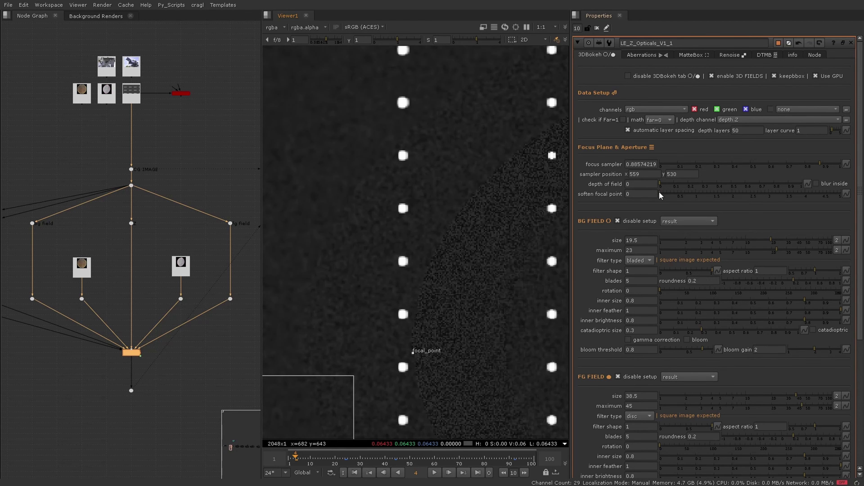
Set the soften focal point to 0.1 and the depth of field to 0.1
drag(657, 192, 656, 193)
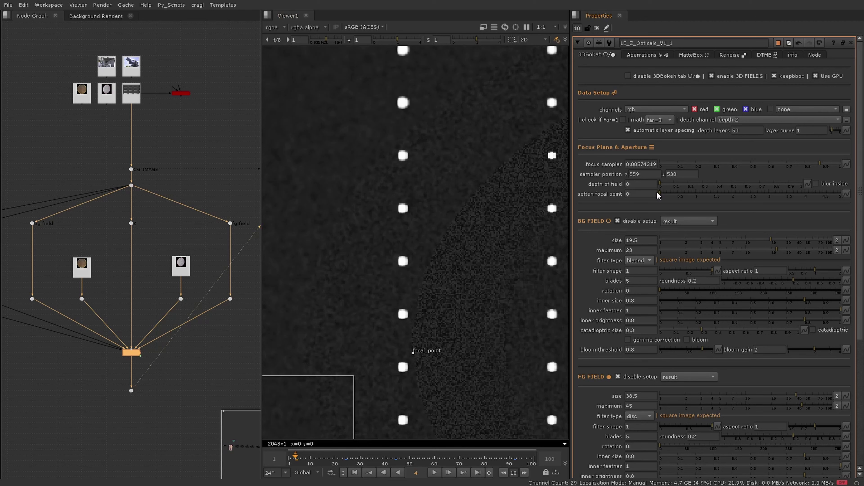
click(650, 193)
key(Up)
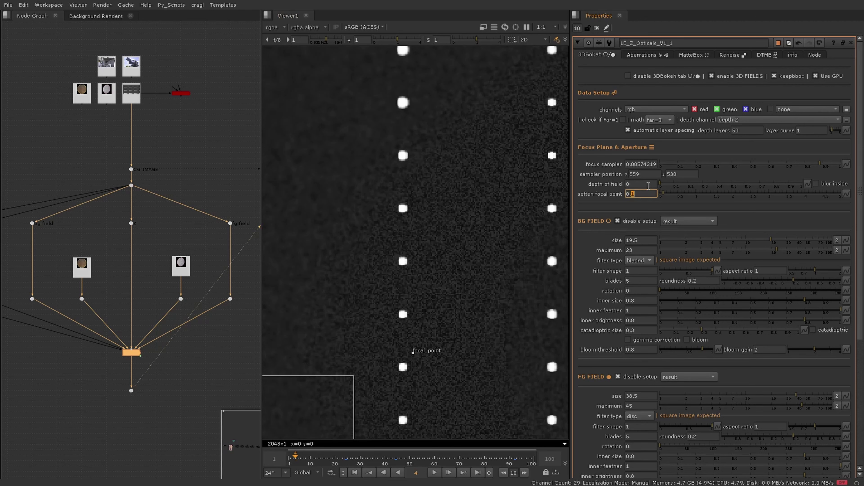
click(648, 184)
key(Up)
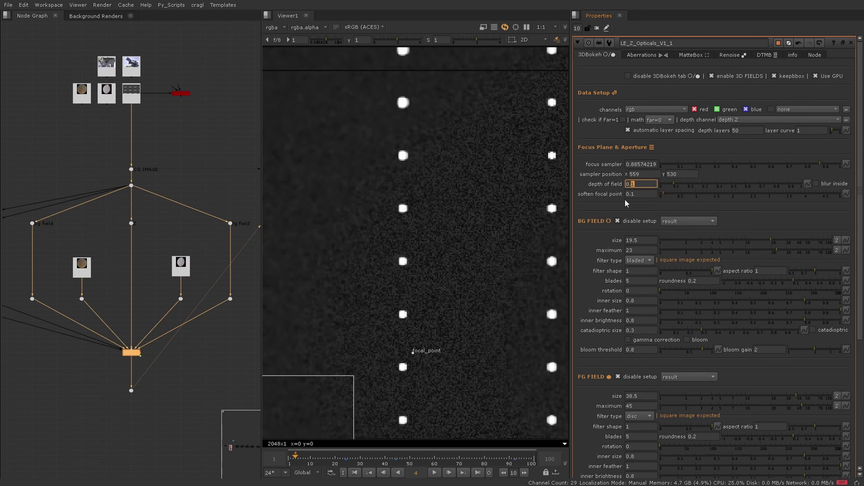
Raise the soften focal point to 0.3 and return the depth of field to 0
click(649, 196)
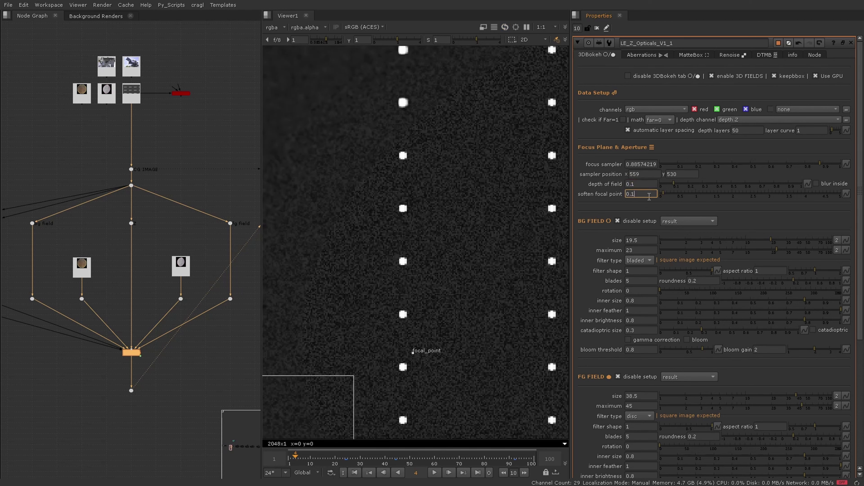
scroll(649, 196, up, 6)
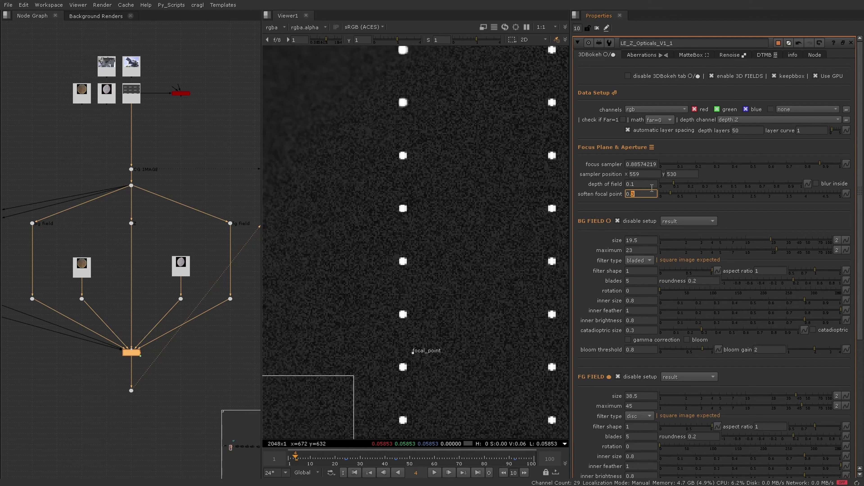
scroll(651, 187, down, 1)
scroll(480, 244, down, 3)
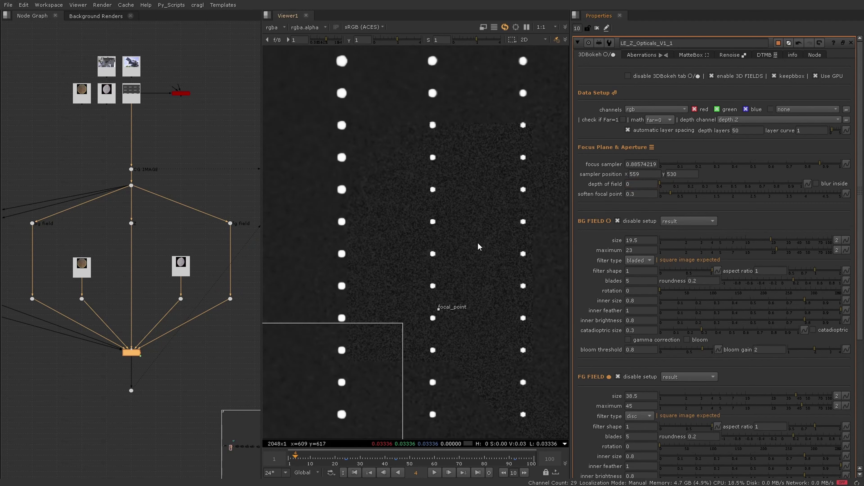
Set the soften focal point to 0 and examine the focal division line beside the focal point
middle_drag(379, 256, 463, 265)
scroll(454, 259, up, 1)
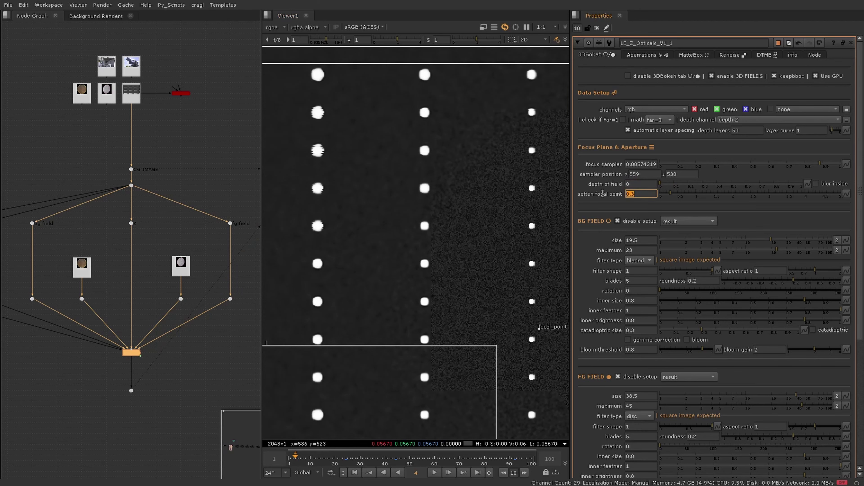
scroll(633, 194, down, 3)
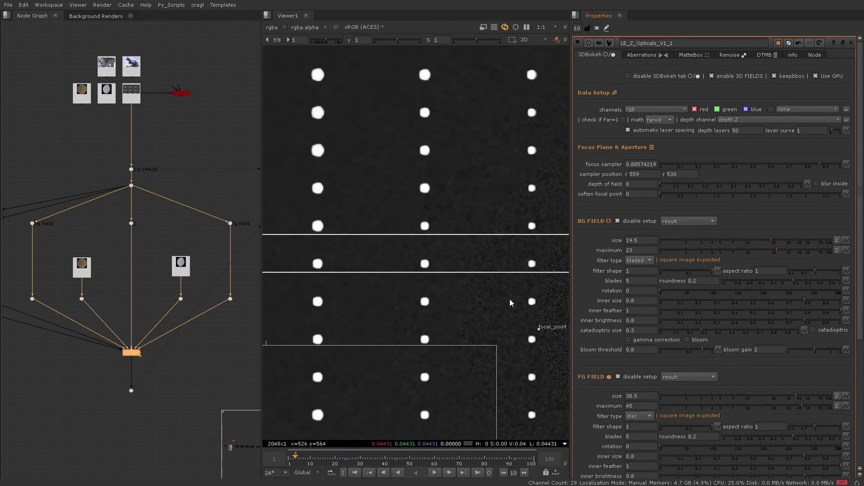
scroll(409, 286, up, 5)
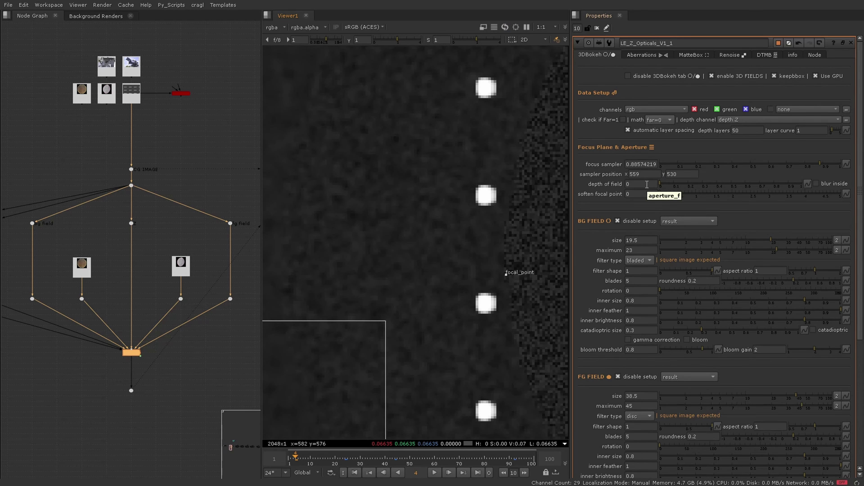
Raise the soften focal point gradually from 0.1 to 0.6, compare the grain transition and fit the whole image in view
click(650, 196)
key(Up)
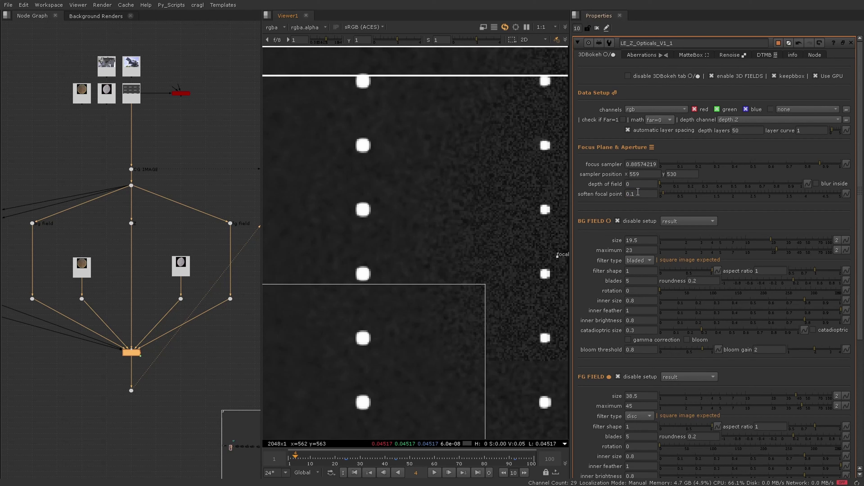
click(640, 195)
key(Up)
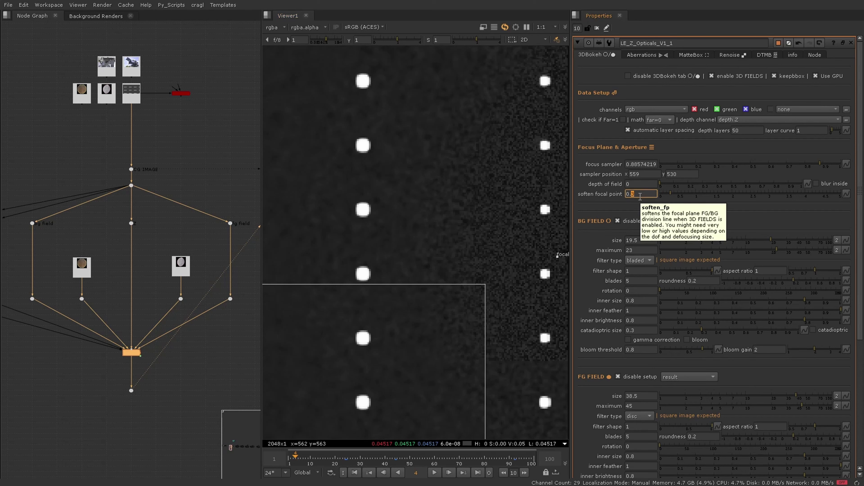
key(Up)
key(Up)
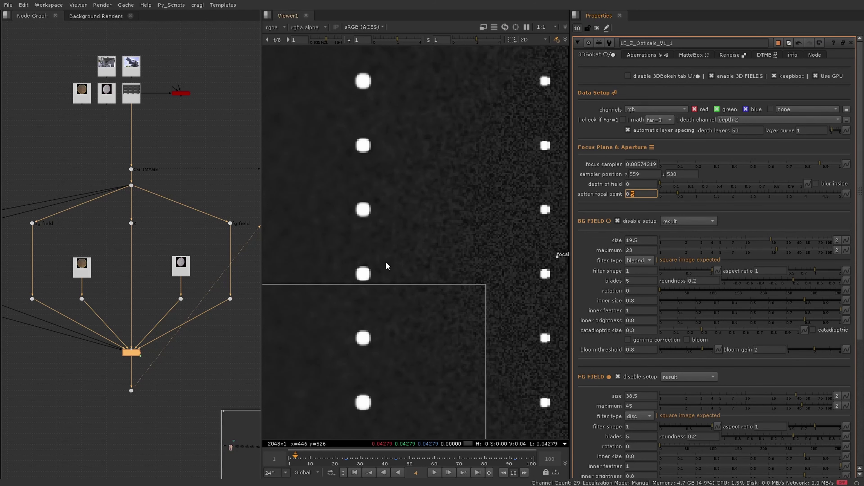
key(Up)
scroll(387, 259, down, 3)
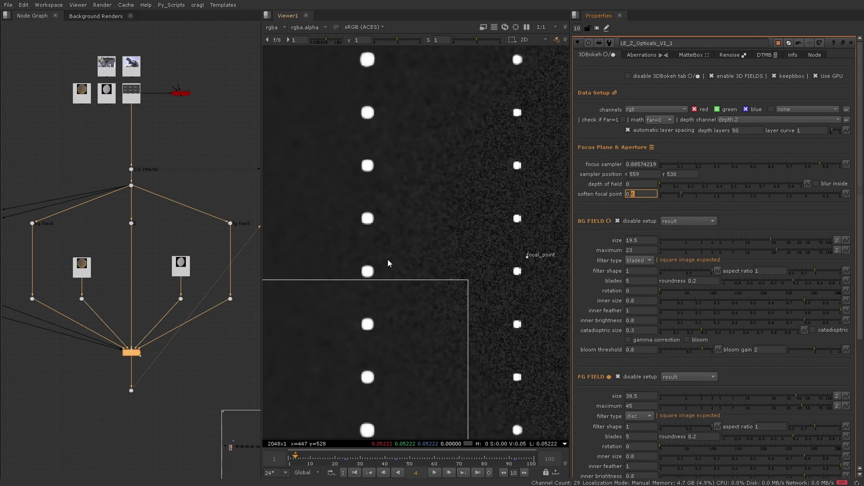
middle_drag(387, 260, 384, 218)
key(f)
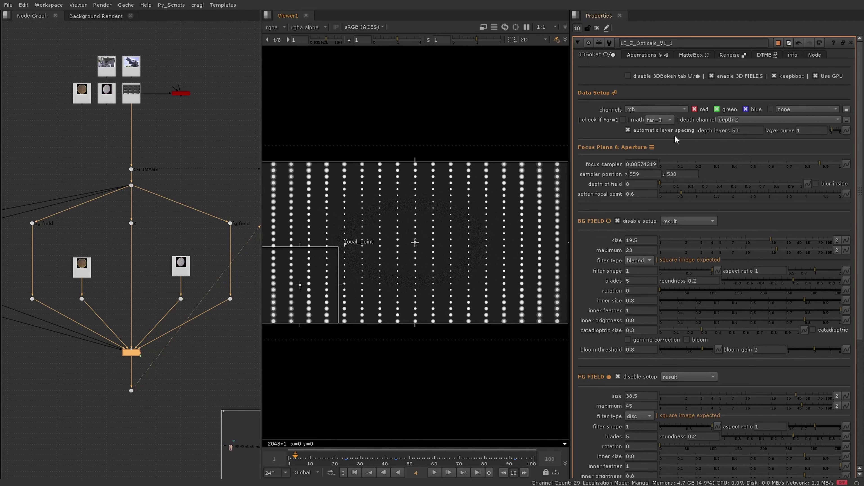
Look over the data setup, BG field and FG field settings, and reset the soften focal point to 0
scroll(709, 195, down, 2)
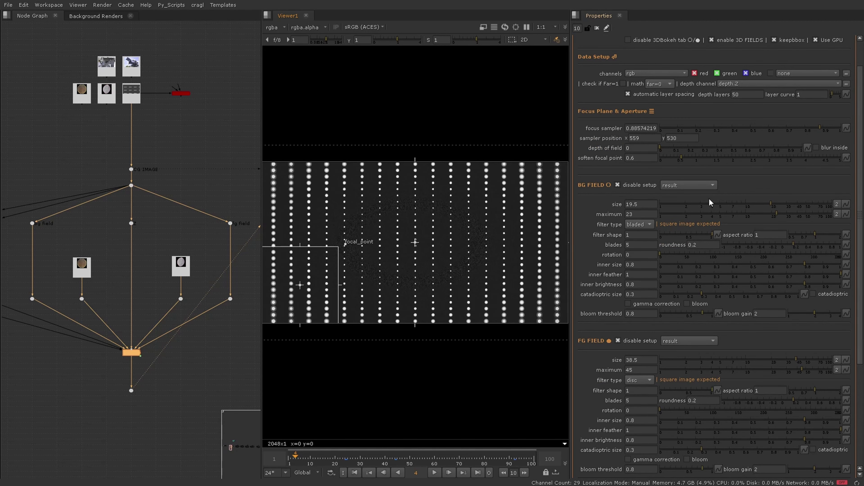
scroll(694, 192, up, 2)
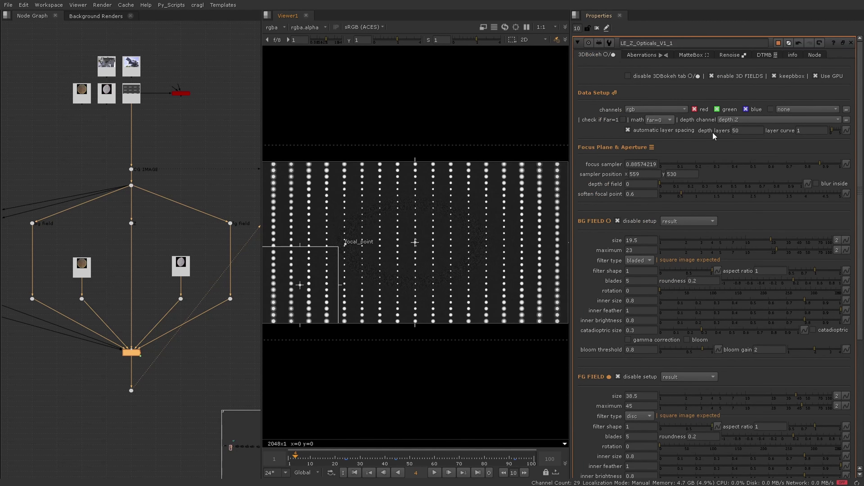
scroll(718, 307, down, 6)
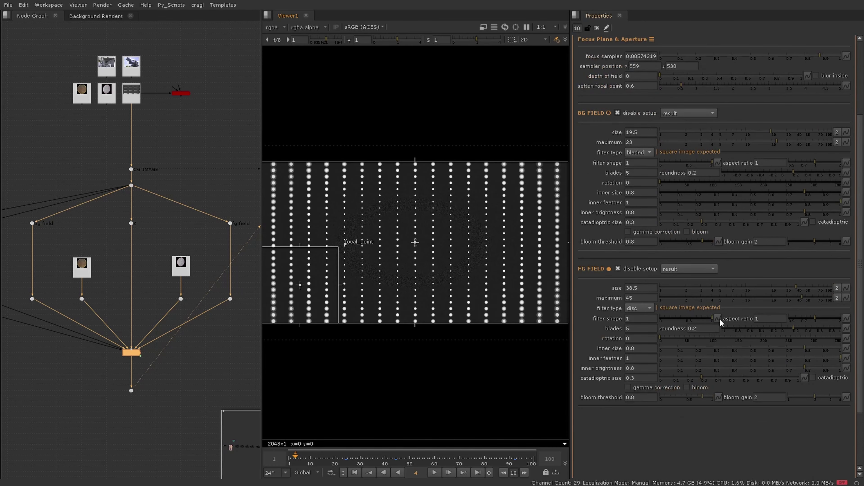
scroll(700, 340, up, 4)
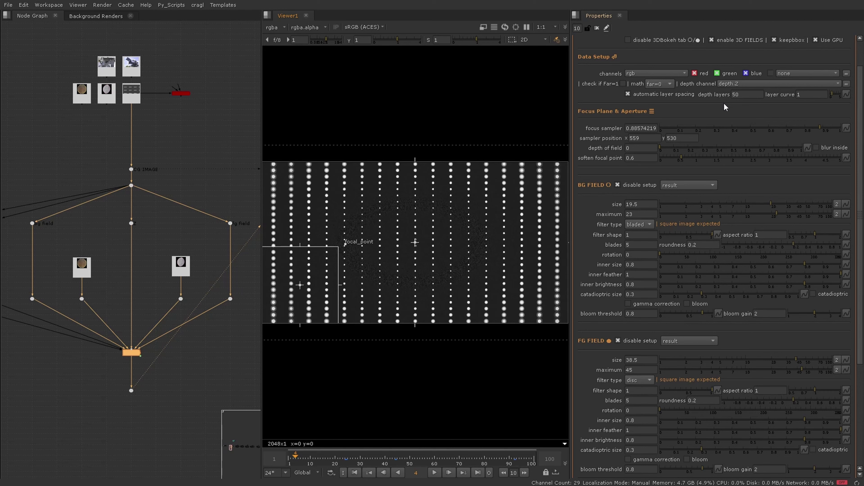
double_click(643, 157)
text(0)
key(Return)
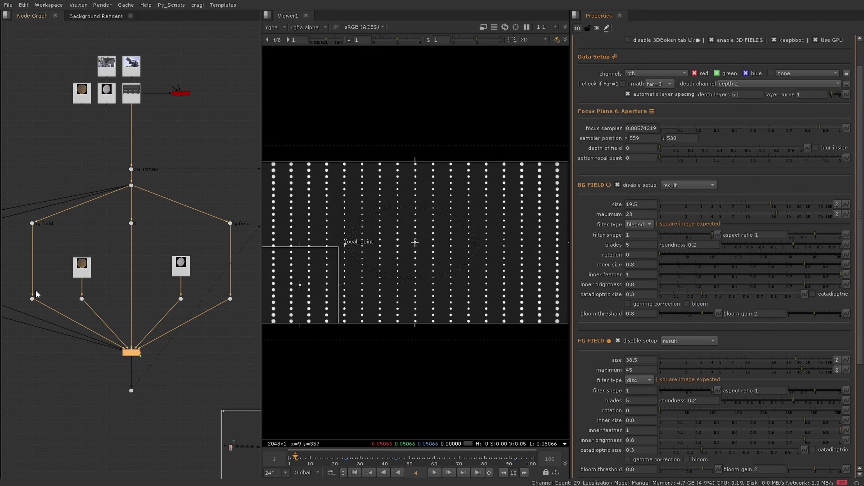
Locate the circle bokeh read node in the graph and check the BG field's filter type options, keeping bladed
scroll(74, 300, up, 5)
click(88, 239)
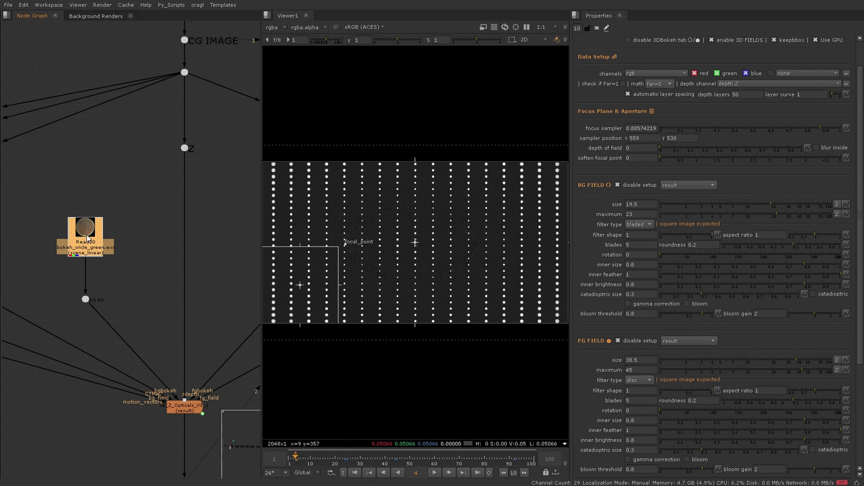
middle_drag(88, 240, 56, 233)
click(643, 225)
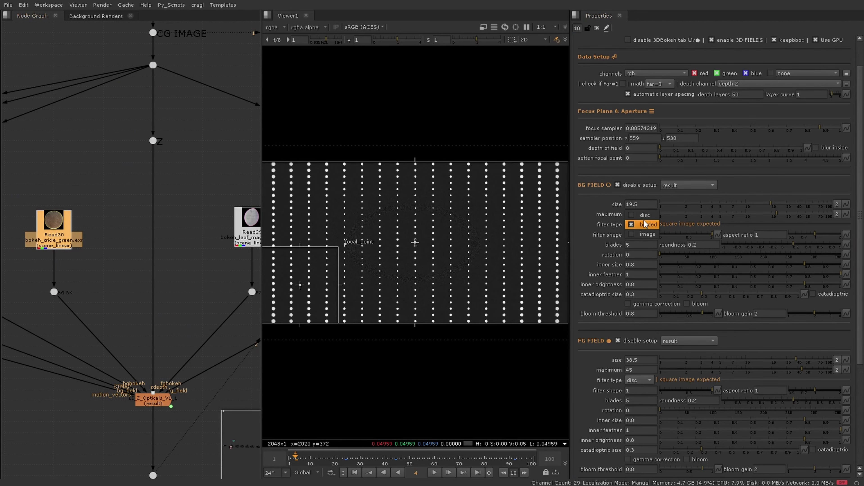
click(648, 227)
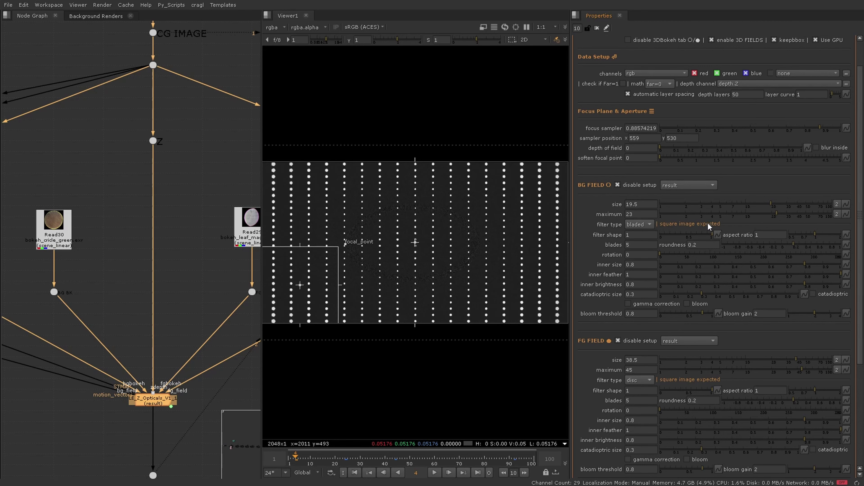
View the circle bokeh image with all properties closed, followed by the leaf bokeh image, to compare their square formats
click(55, 223)
key(2)
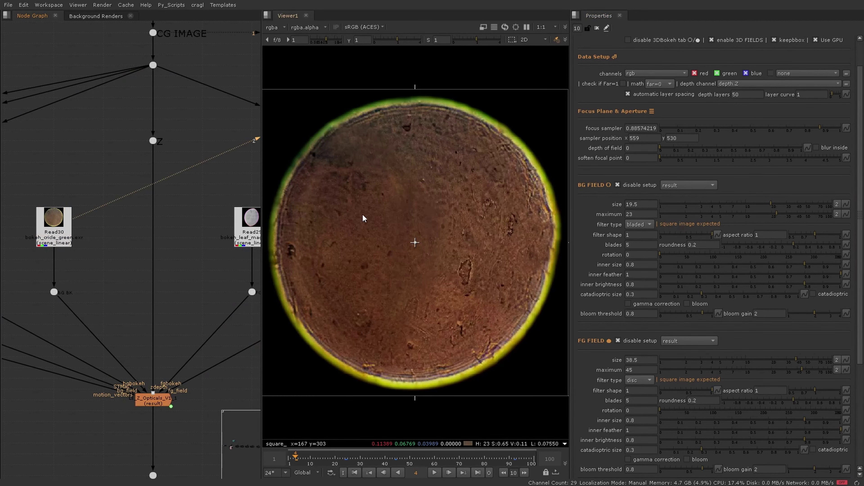
scroll(363, 218, down, 3)
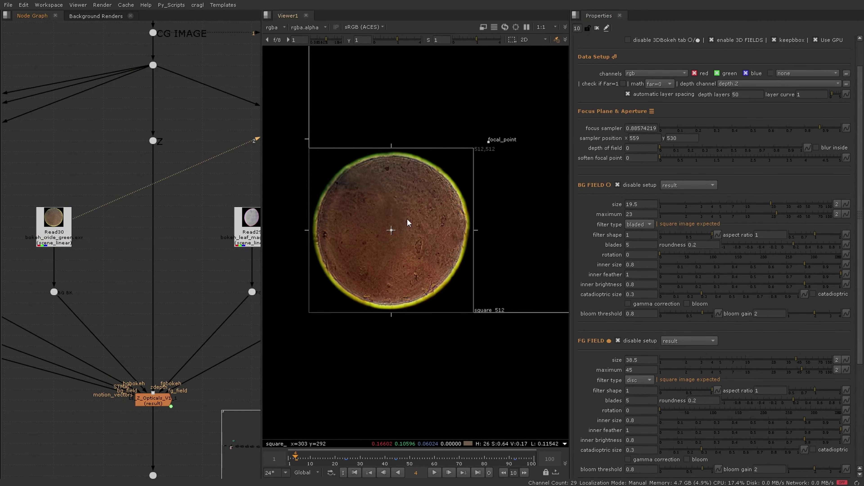
click(596, 28)
middle_drag(396, 232, 424, 231)
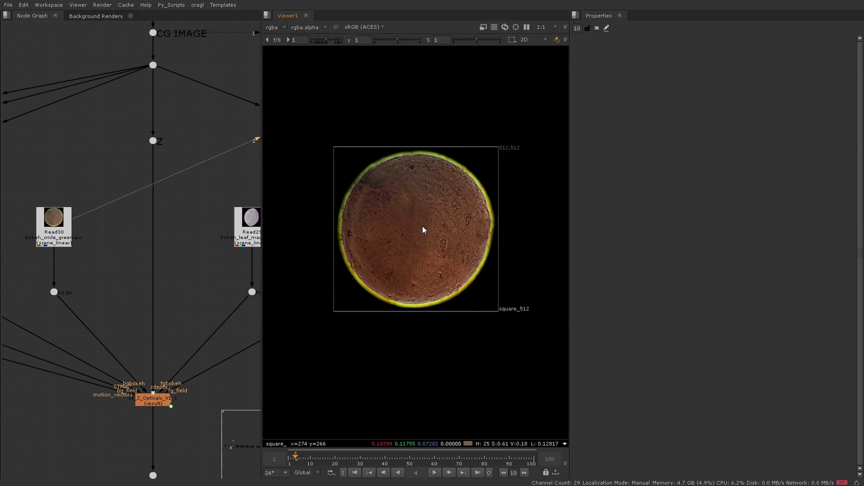
click(241, 230)
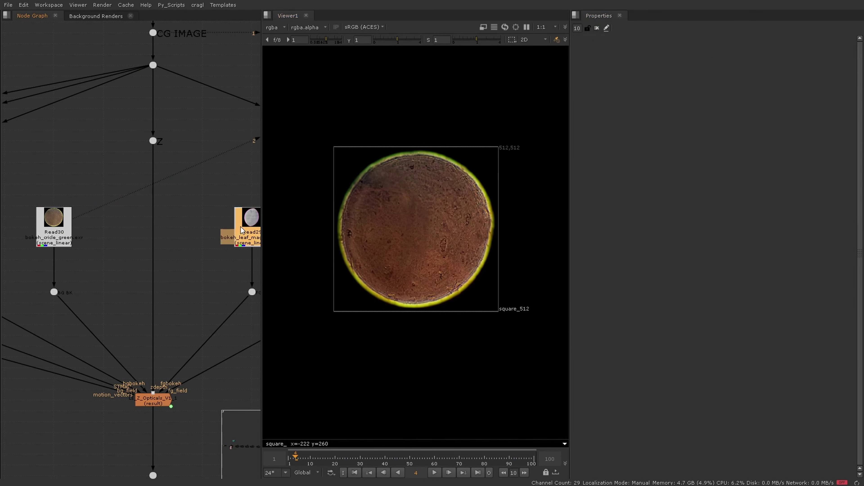
key(2)
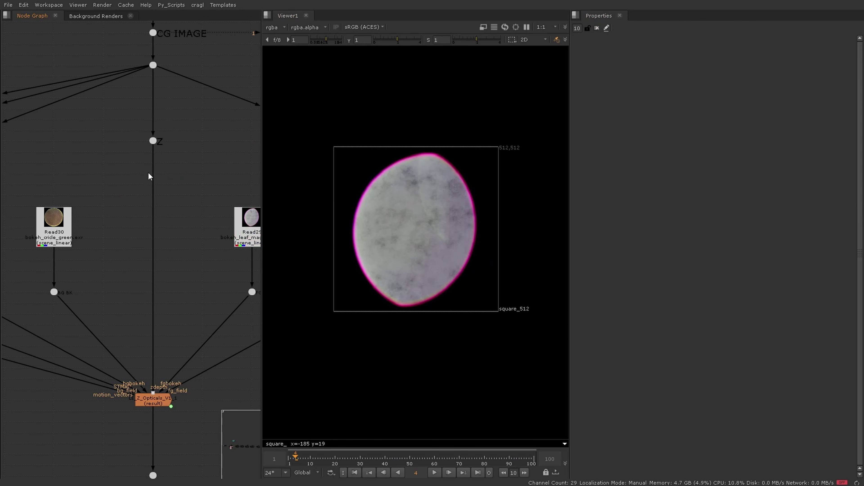
Bring the LE_Z_Opticals output with the white dot grid back into view and fit the whole image in the viewer
scroll(149, 173, down, 3)
drag(166, 322, 137, 369)
key(2)
click(109, 378)
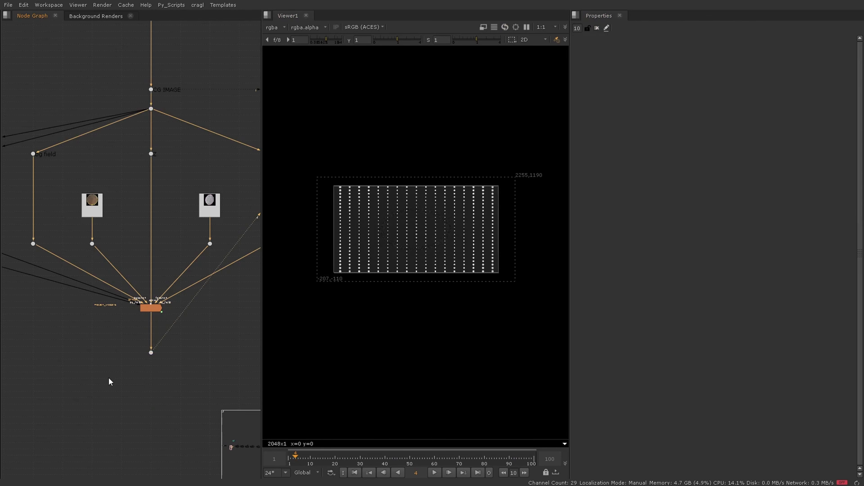
middle_drag(401, 221, 392, 238)
key(f)
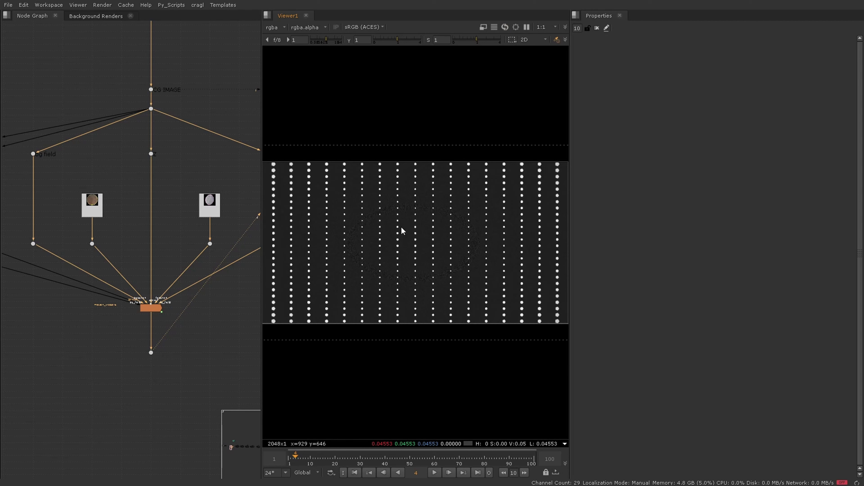
Open the LE_Z_Opticals node's properties and look over the Aberrations, MatteBox and Renoise settings, ending on the 3DBokeh settings
double_click(152, 309)
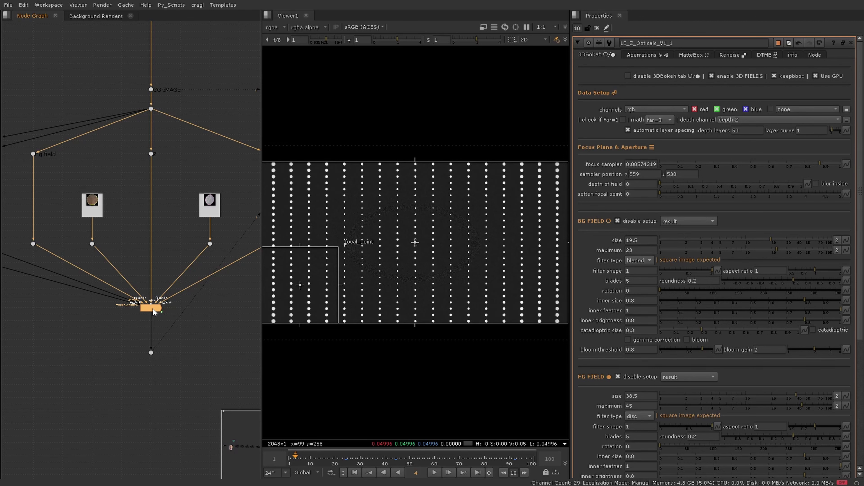
click(650, 60)
click(703, 62)
click(723, 58)
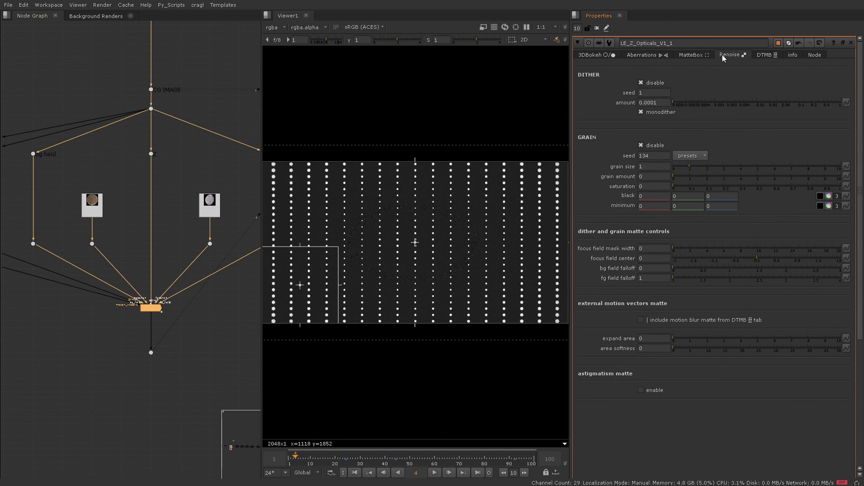
click(690, 58)
click(660, 57)
click(698, 58)
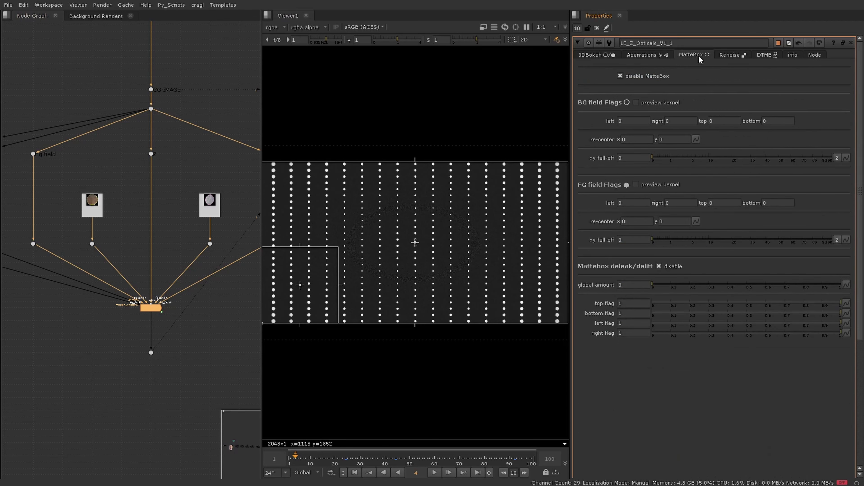
click(648, 60)
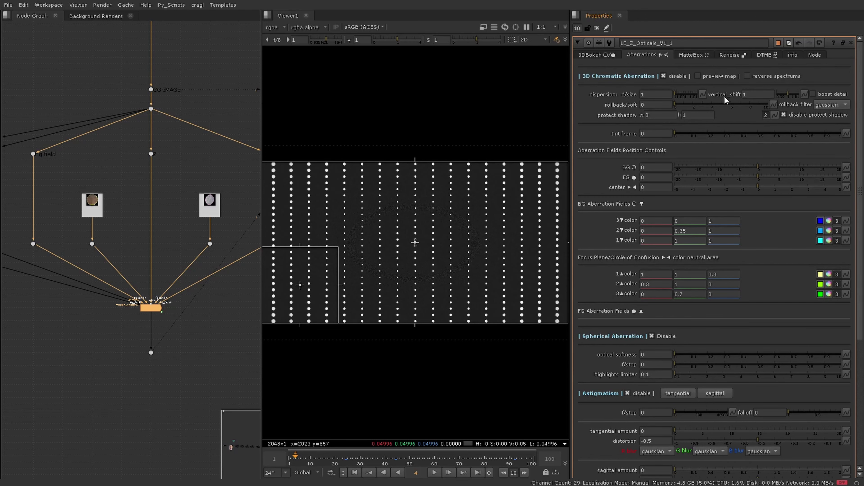
click(732, 56)
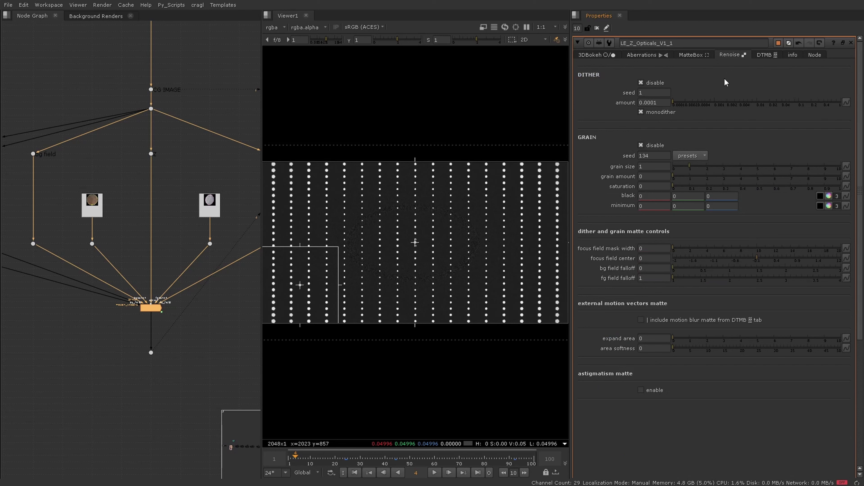
click(690, 56)
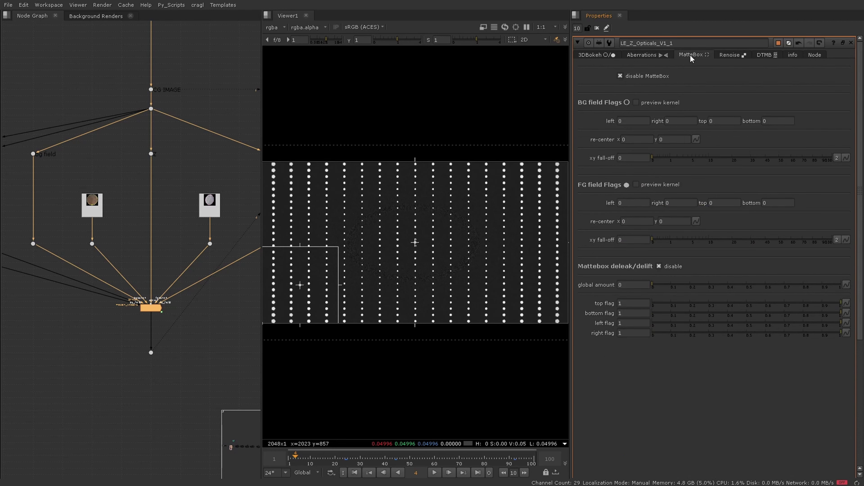
click(596, 54)
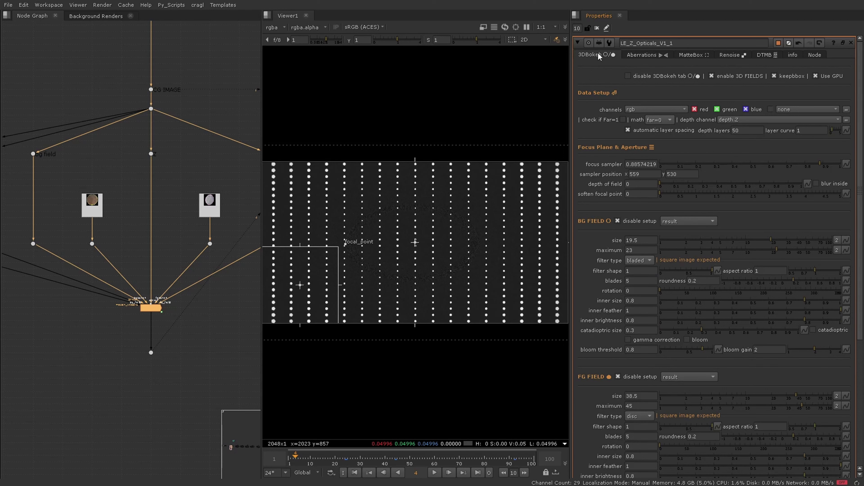